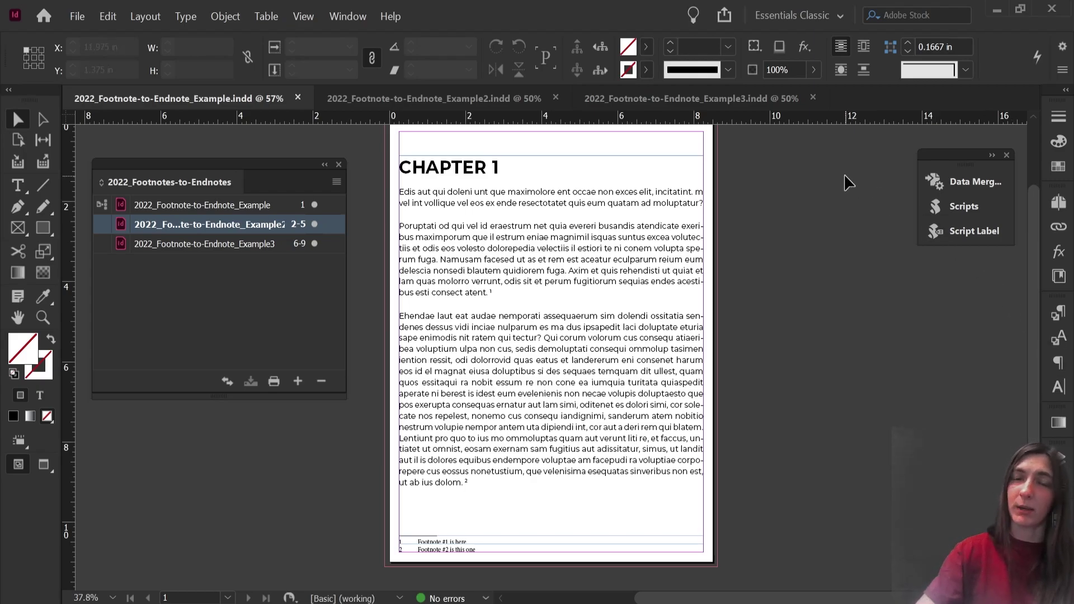
Show the Scripts panel and look over the available JavaScript samples, then collapse it
click(354, 25)
mouse_move(431, 405)
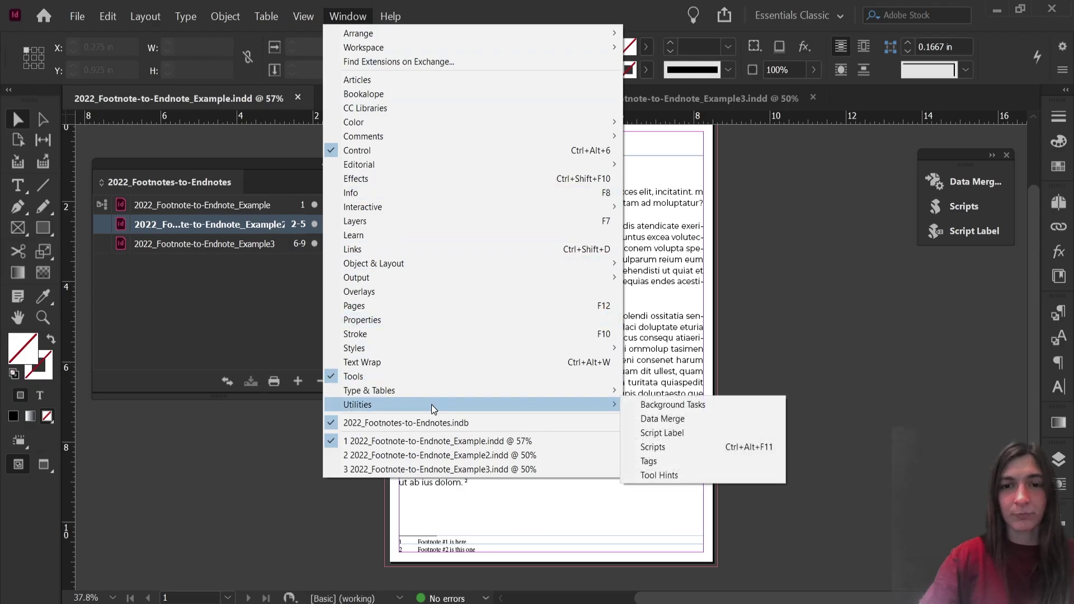
click(675, 447)
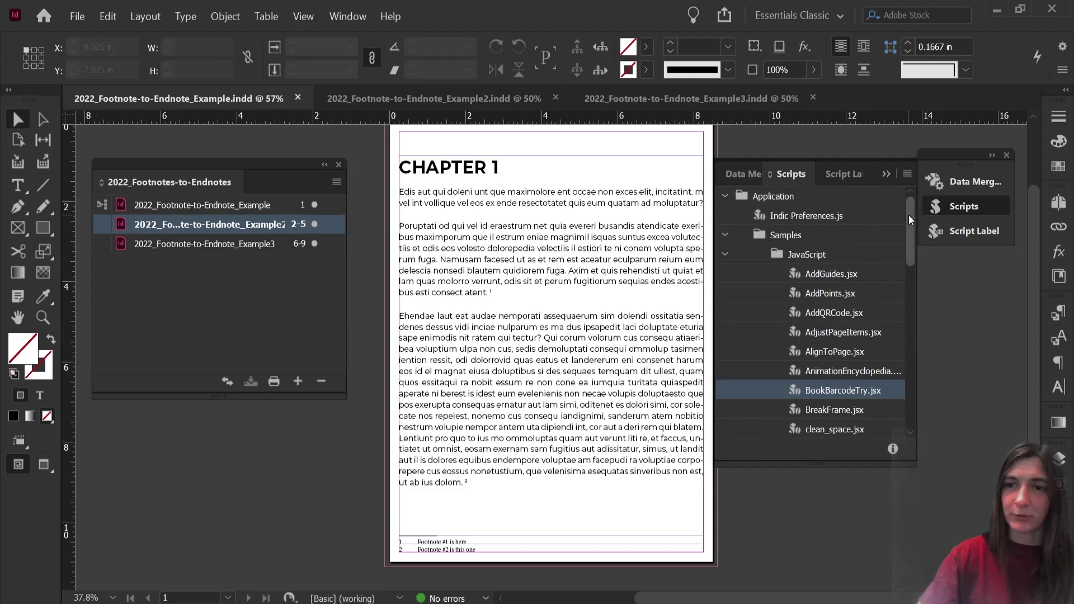
mouse_move(909, 215)
mouse_down()
mouse_move(905, 389)
mouse_move(909, 203)
mouse_up()
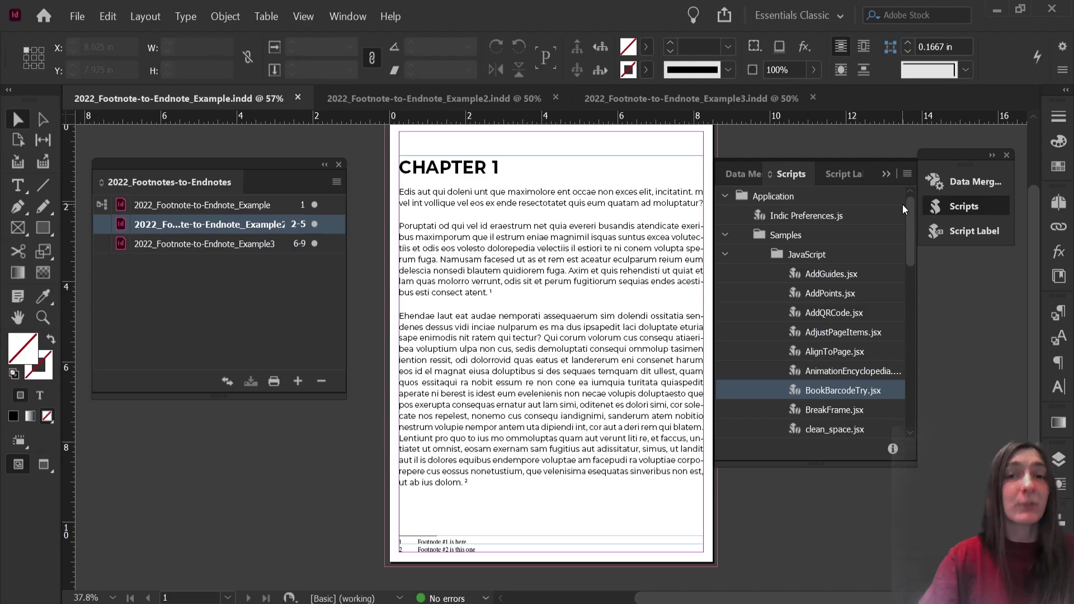
click(499, 386)
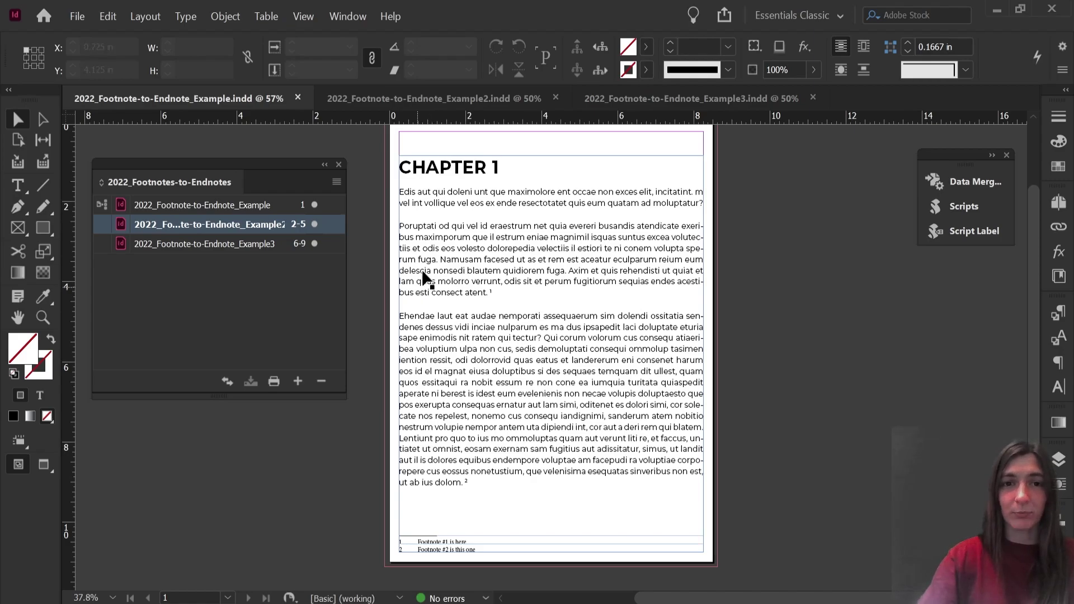
View the Chapter 2 and Chapter 3 documents of the book, then return to the Chapter 1 document
click(431, 96)
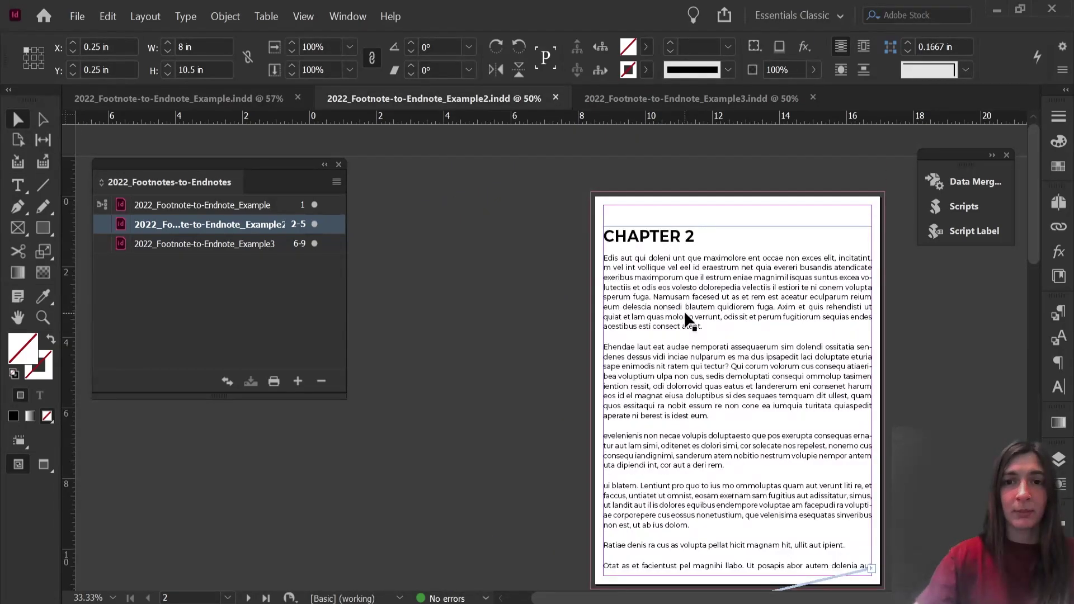
click(714, 101)
scroll(706, 313, up, 3)
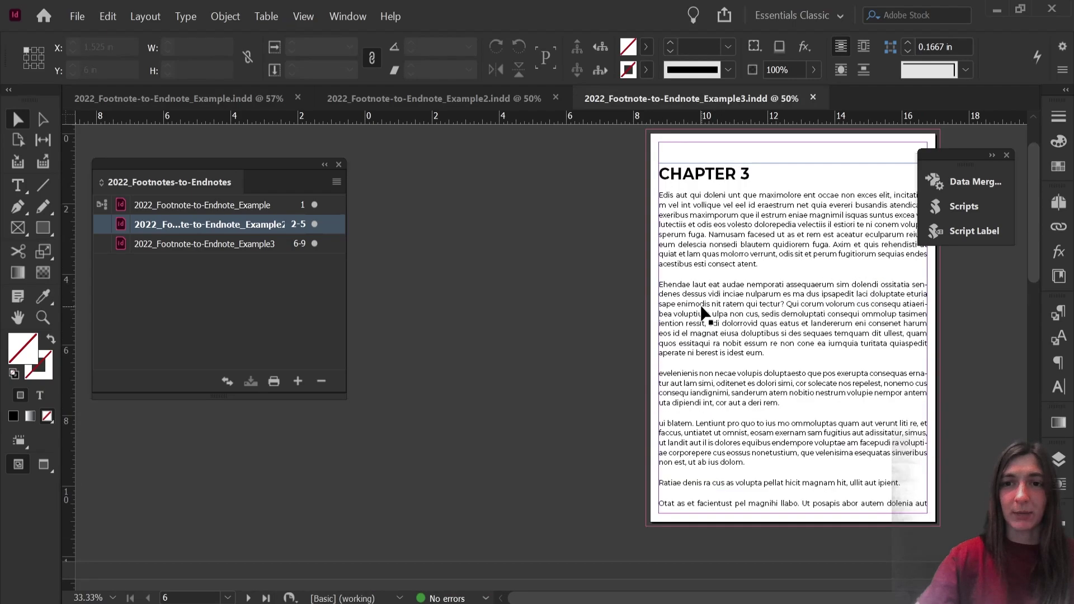
click(200, 106)
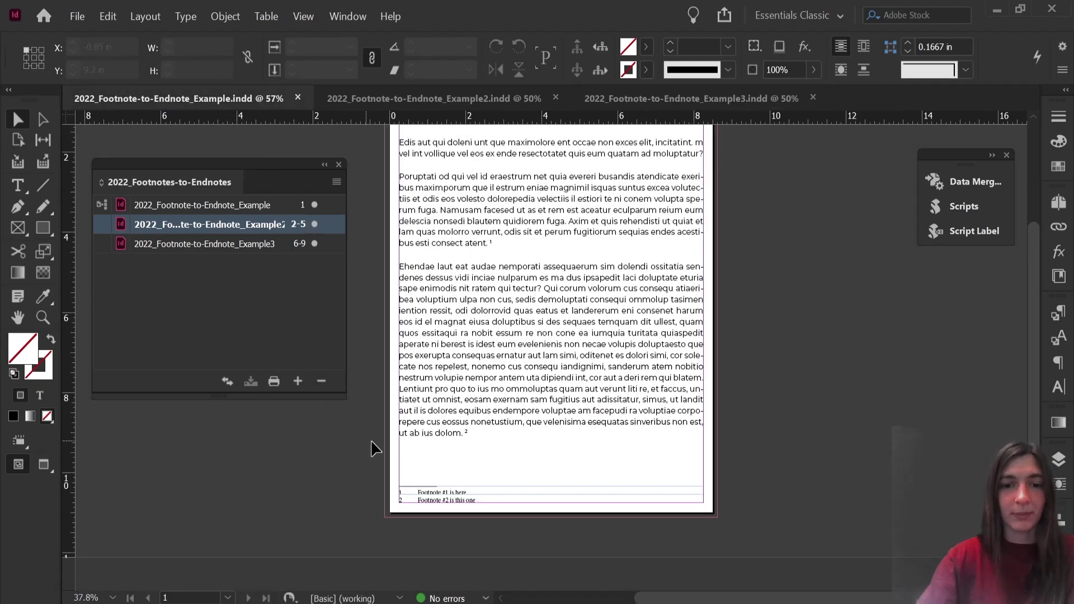
Select the first footnote in Chapter 1 and convert footnotes to endnotes with the scope set to Document
scroll(469, 504, up, 3)
scroll(615, 442, down, 2)
scroll(610, 425, down, 1)
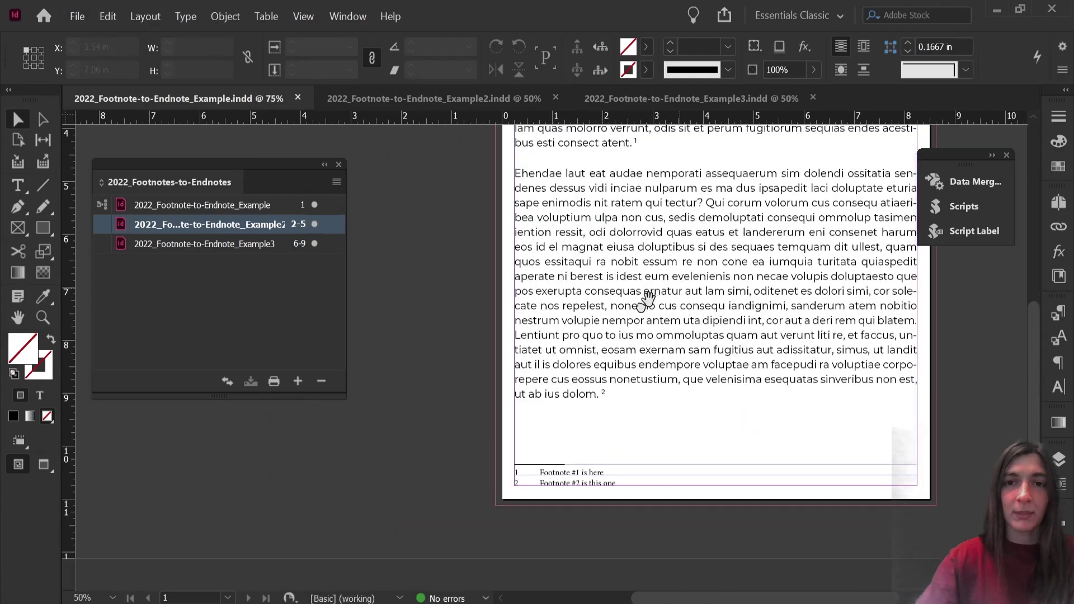
scroll(560, 358, down, 2)
drag(546, 366, 551, 376)
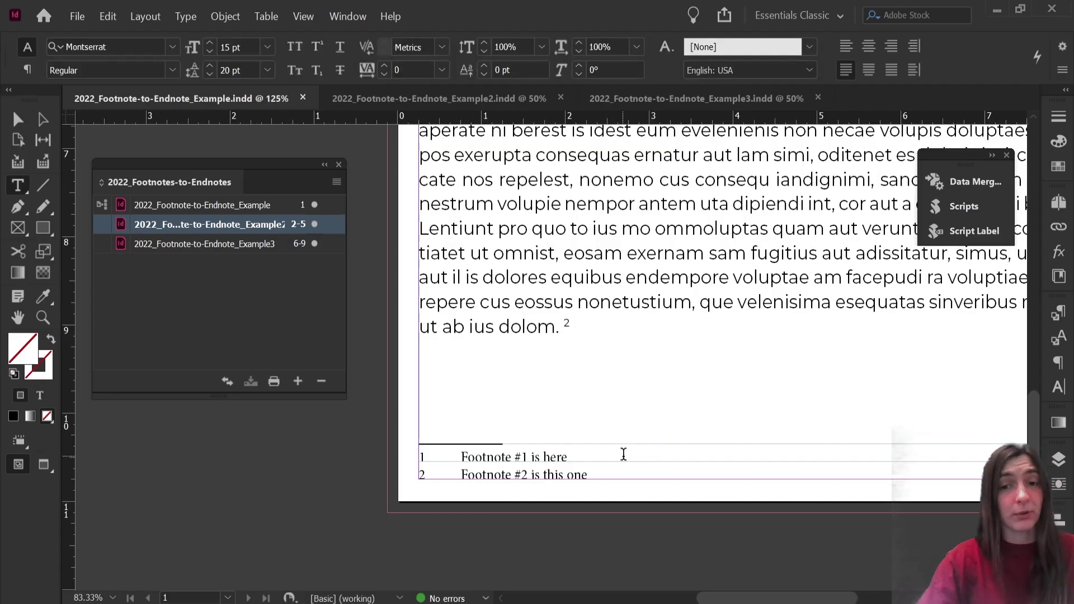
drag(623, 455, 408, 461)
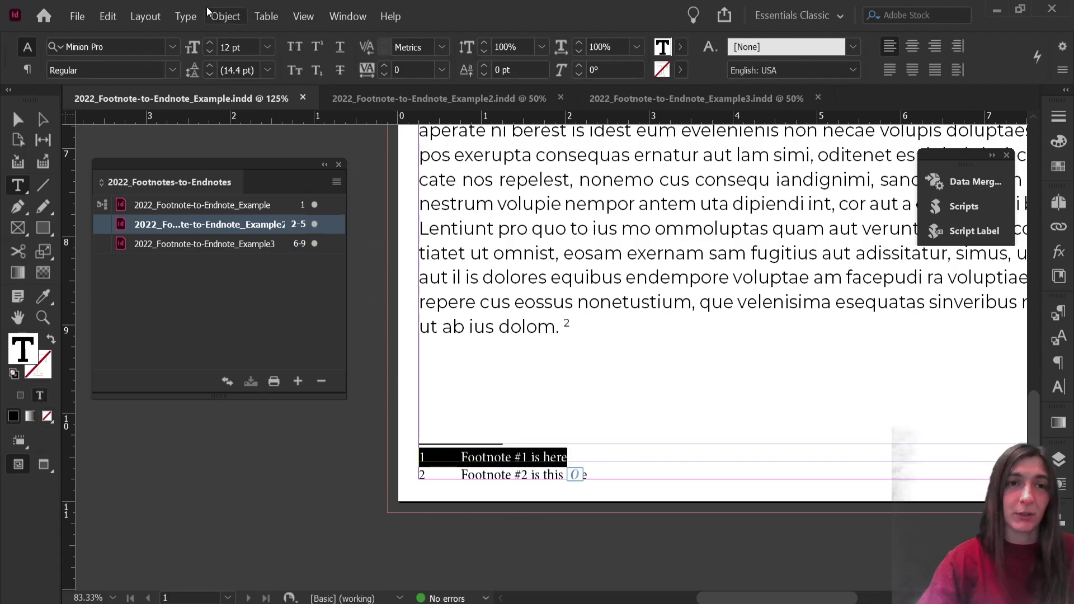
click(187, 16)
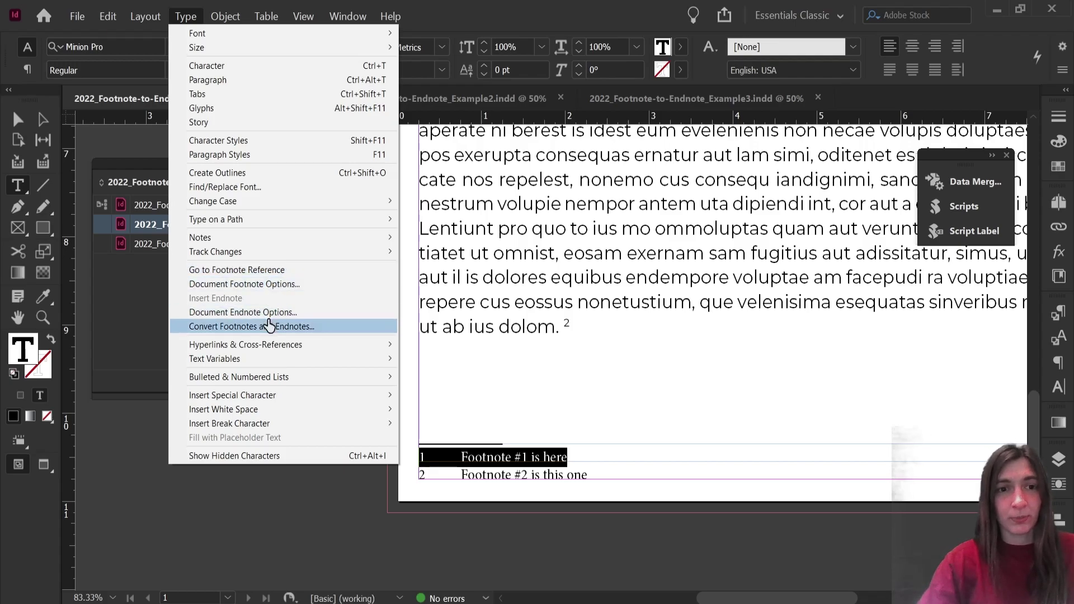
click(269, 326)
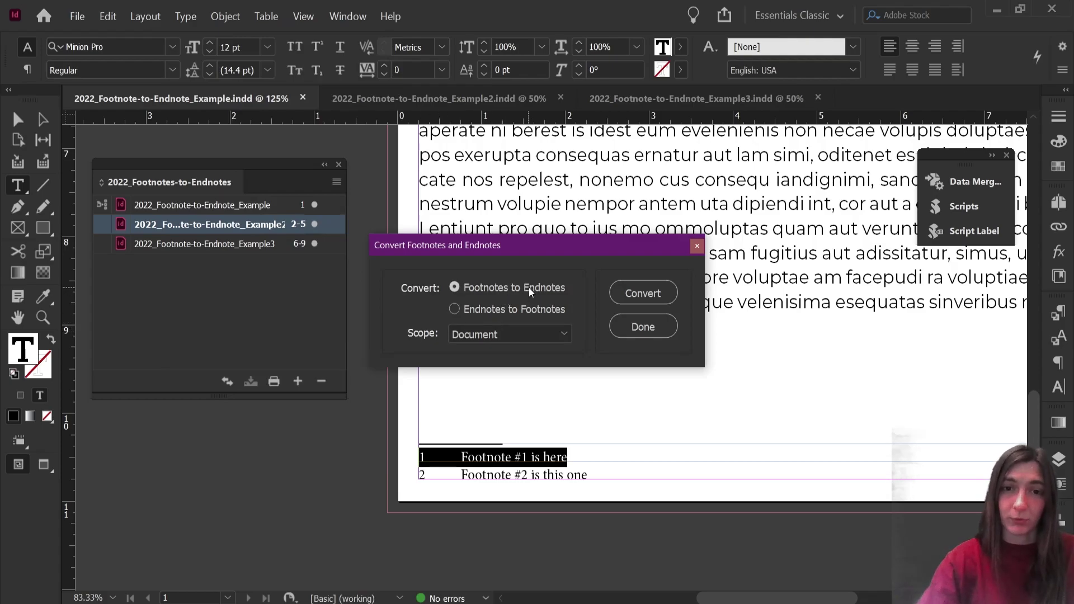
click(529, 332)
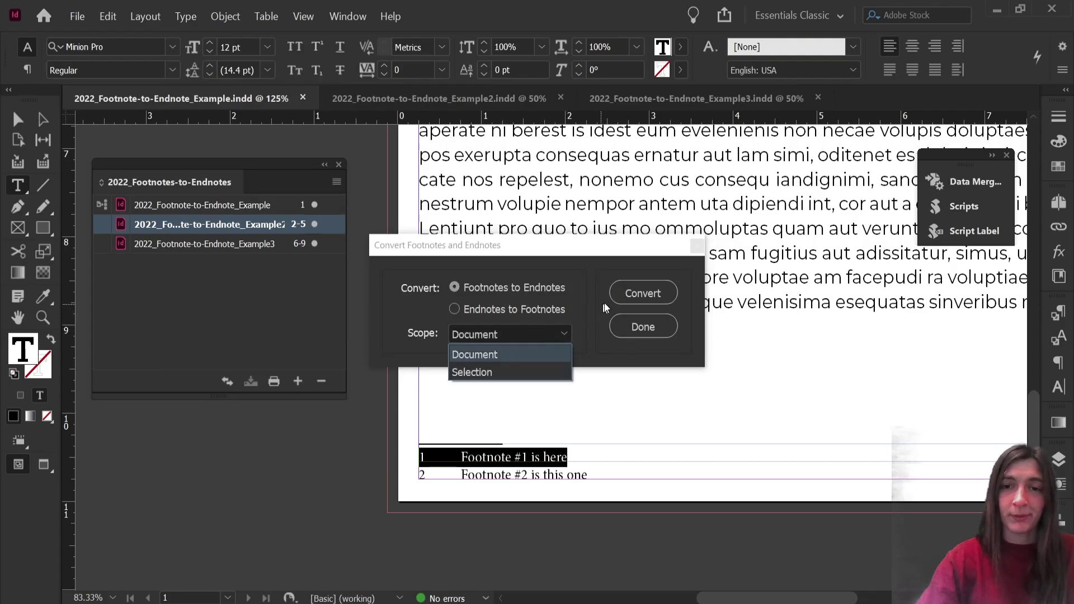
click(638, 293)
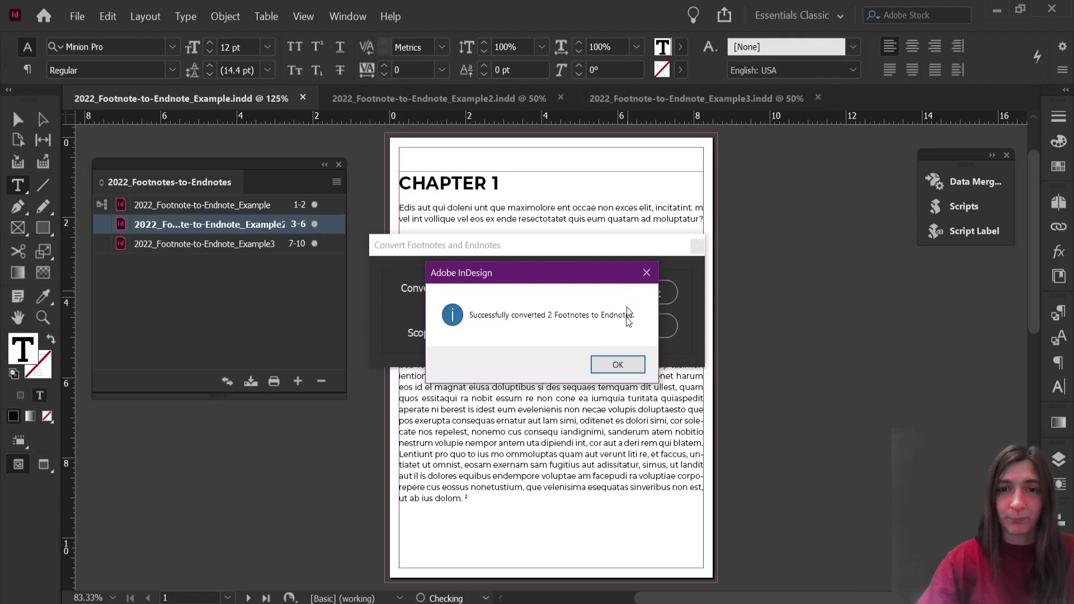
click(625, 367)
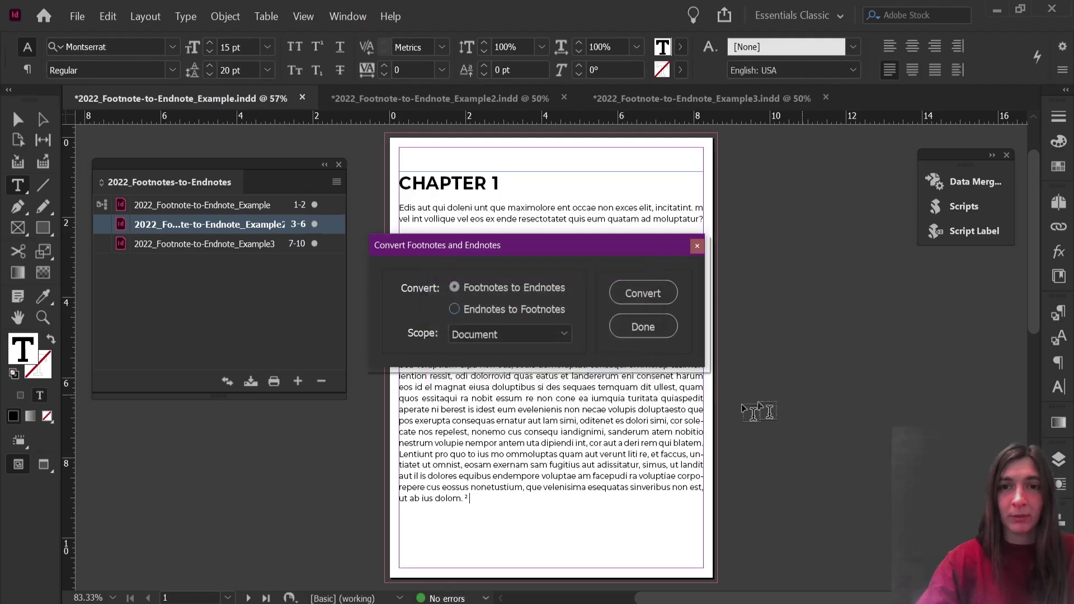
Examine the endnotes page following Chapter 1 and undo the footnote conversion
scroll(518, 434, down, 10)
drag(749, 598, 629, 597)
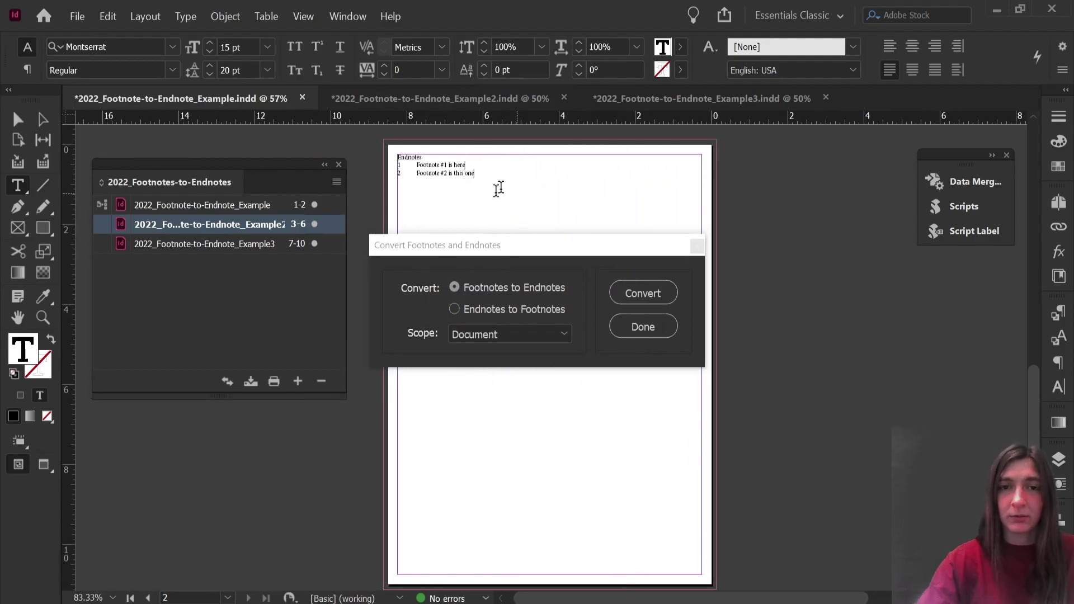
scroll(478, 199, up, 5)
scroll(897, 353, up, 1)
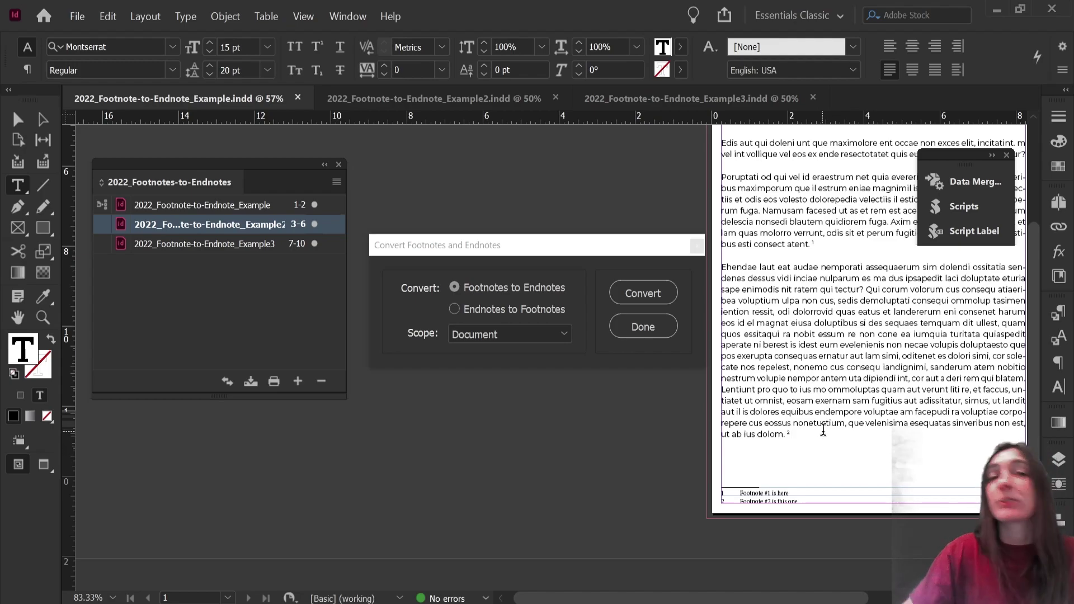
Switch to Chrome and read the End-of-book notes script page, including its preparation and note-numbering instructions
mouse_move(189, 603)
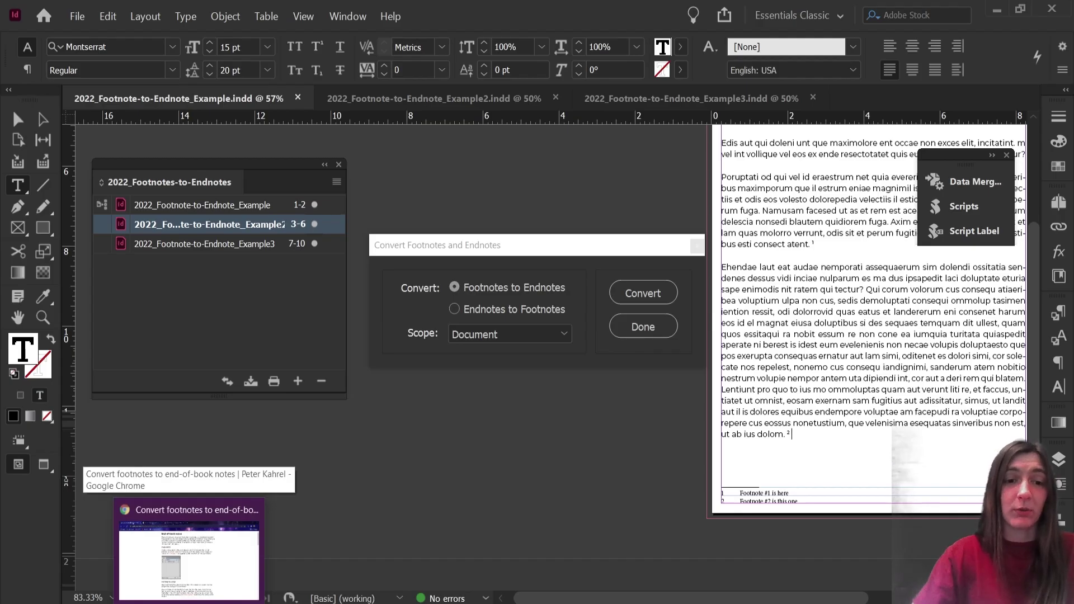
click(189, 560)
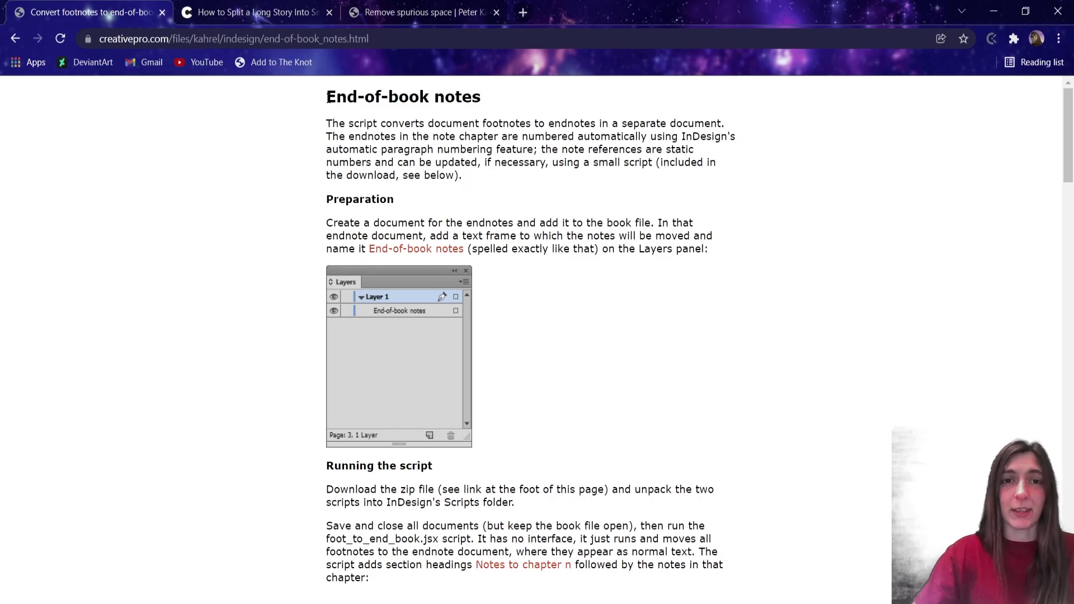
drag(328, 98, 482, 99)
scroll(522, 138, down, 20)
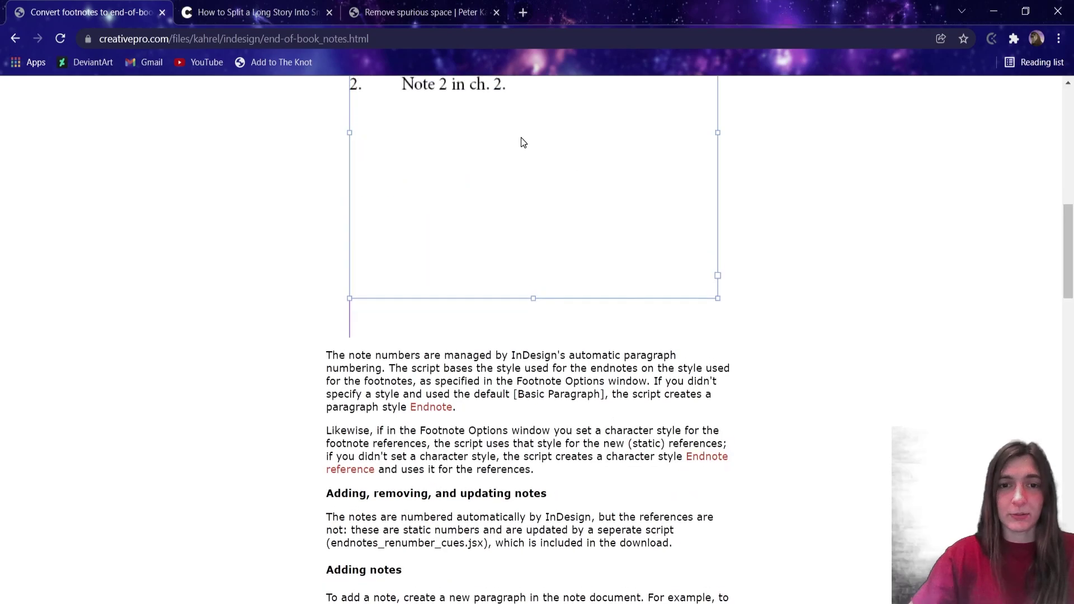
scroll(606, 236, down, 7)
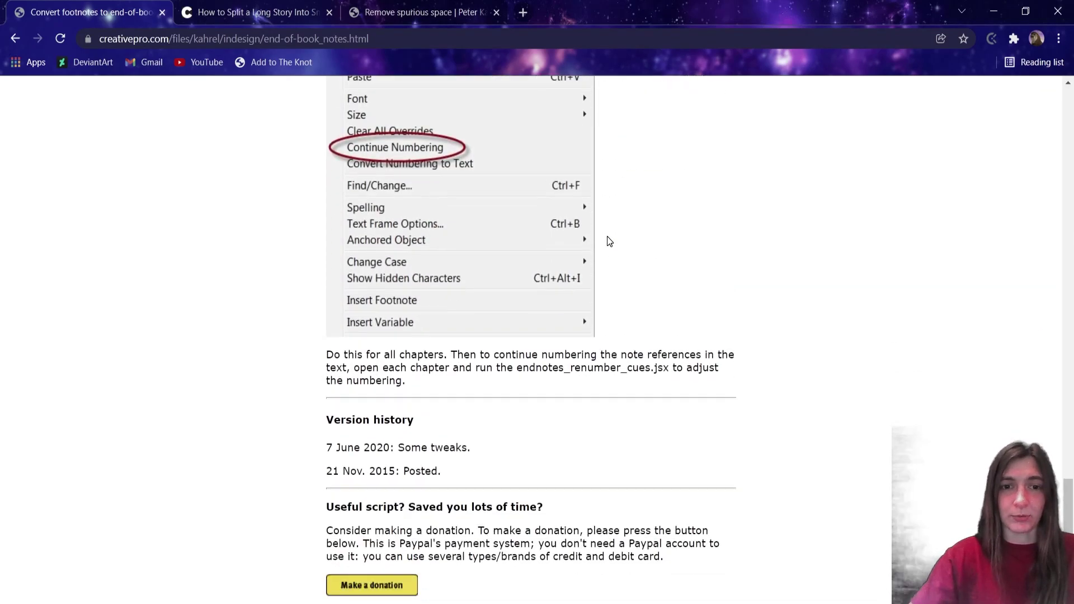
scroll(606, 236, up, 12)
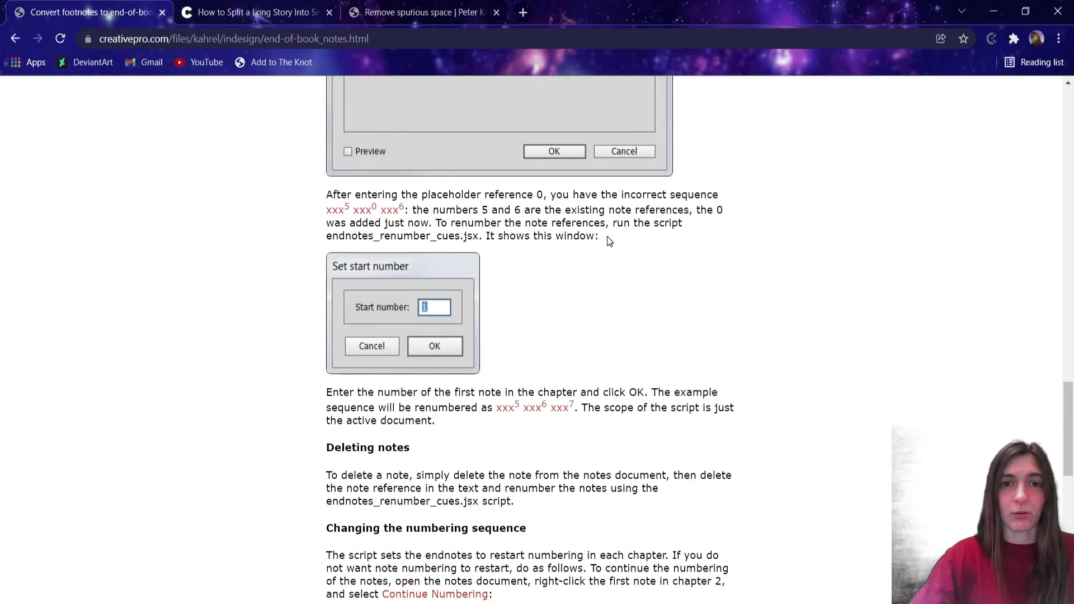
scroll(606, 236, up, 14)
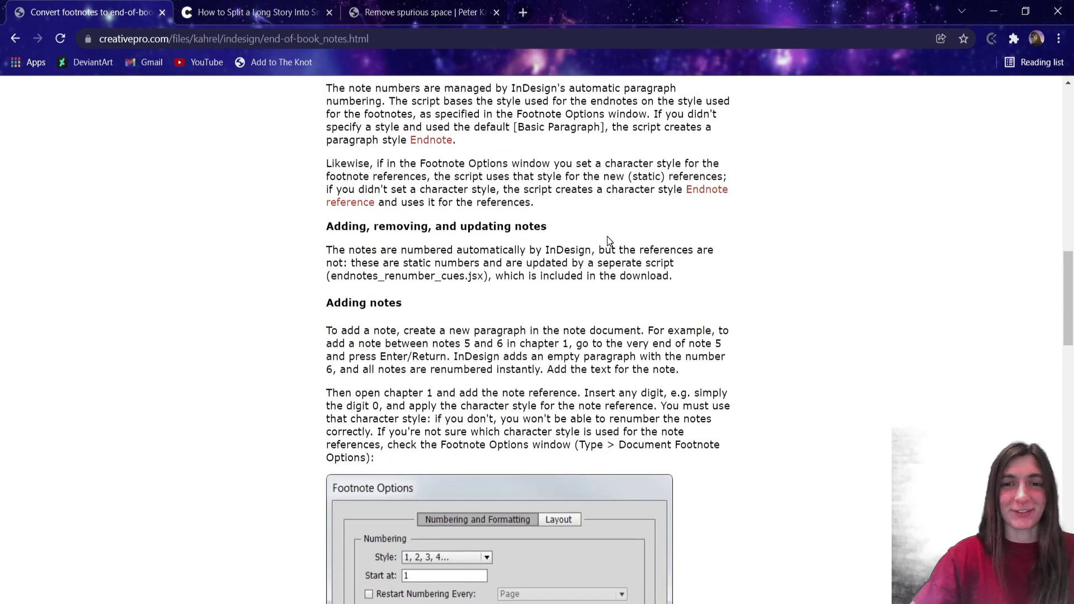
scroll(606, 236, up, 10)
drag(576, 143, 595, 223)
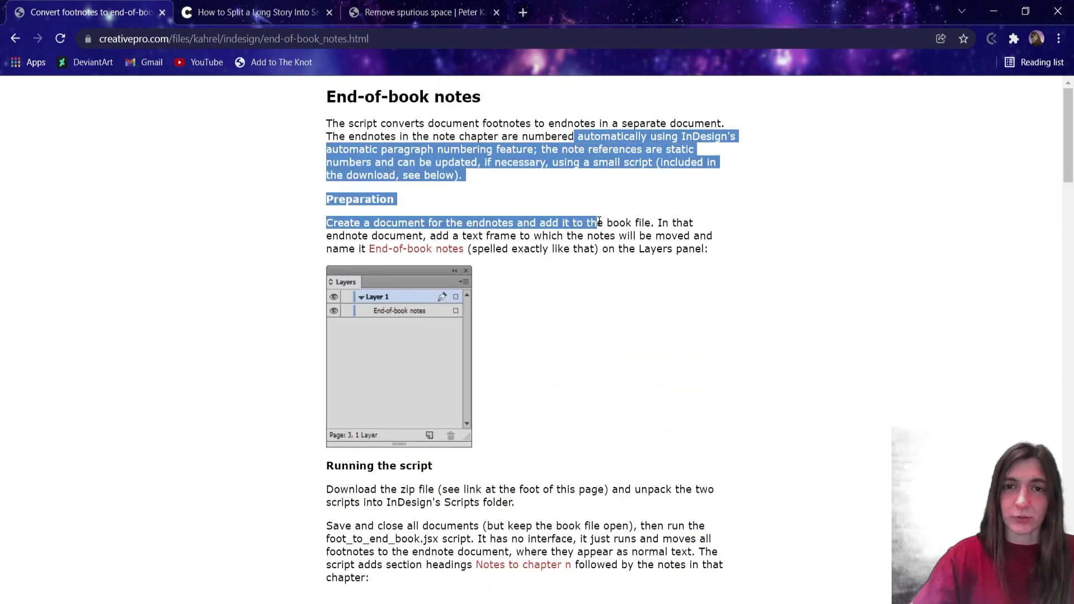
Download the foot_to_end_book zip from the script page, open it, and select endnotes_renumber_cues.jsx and foot_to_end_book.jsx
scroll(624, 224, down, 10)
scroll(625, 220, down, 20)
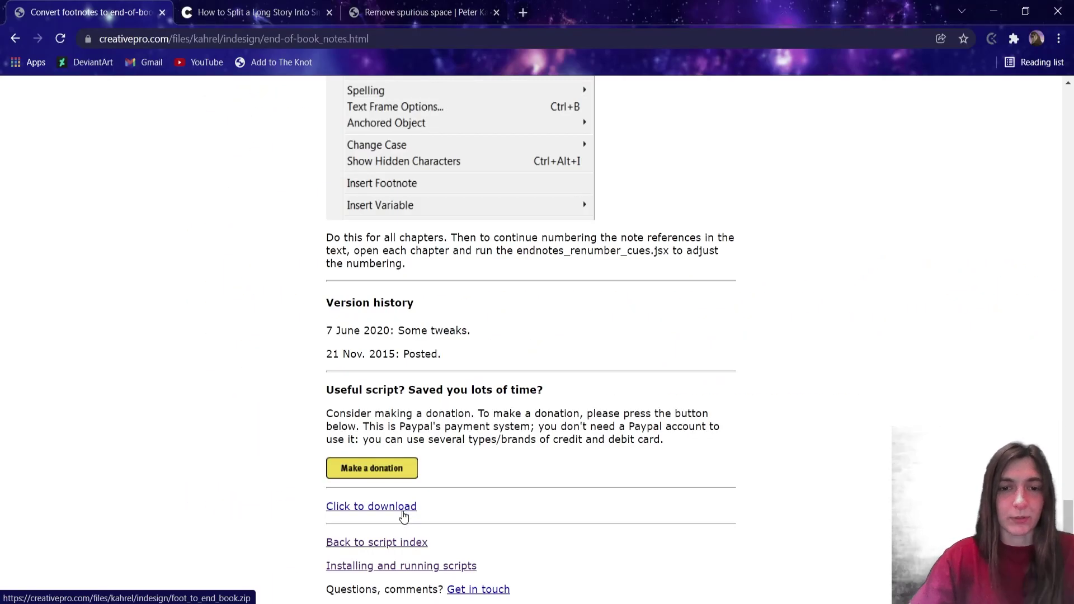
click(403, 516)
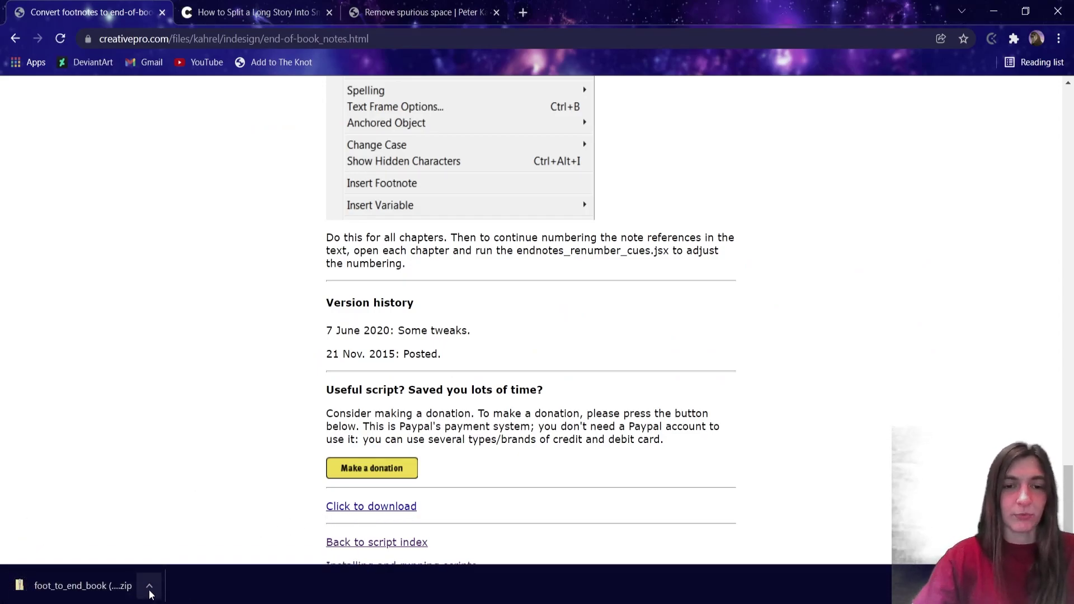
click(150, 590)
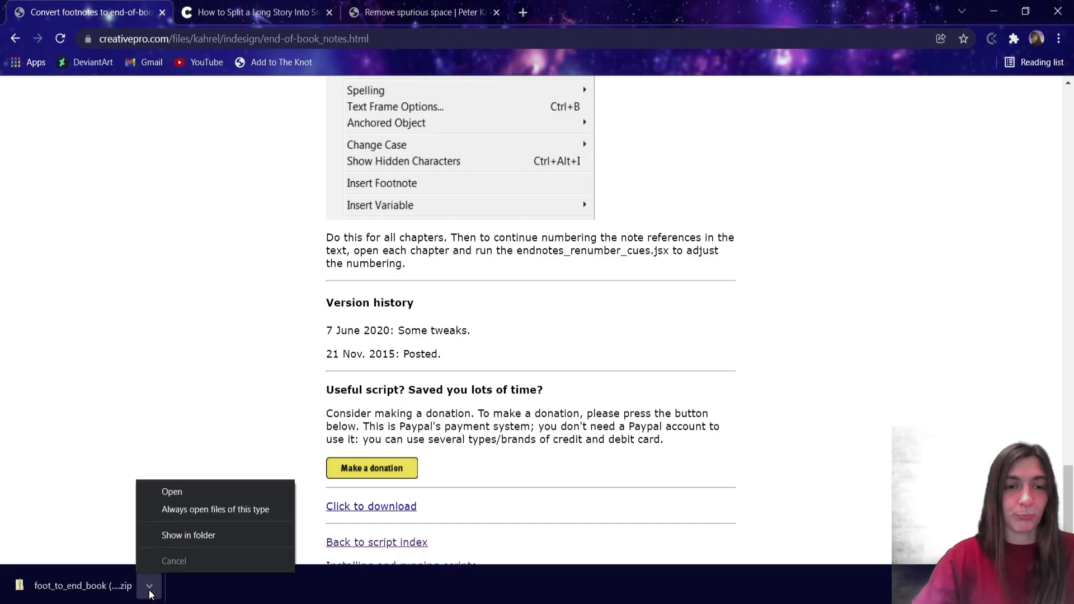
click(197, 491)
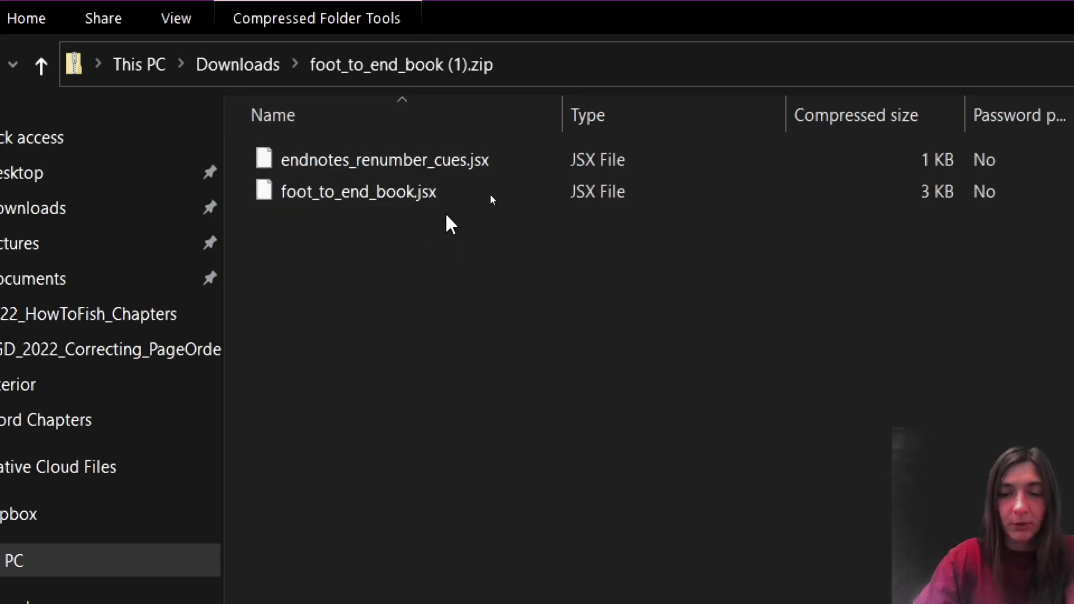
click(449, 161)
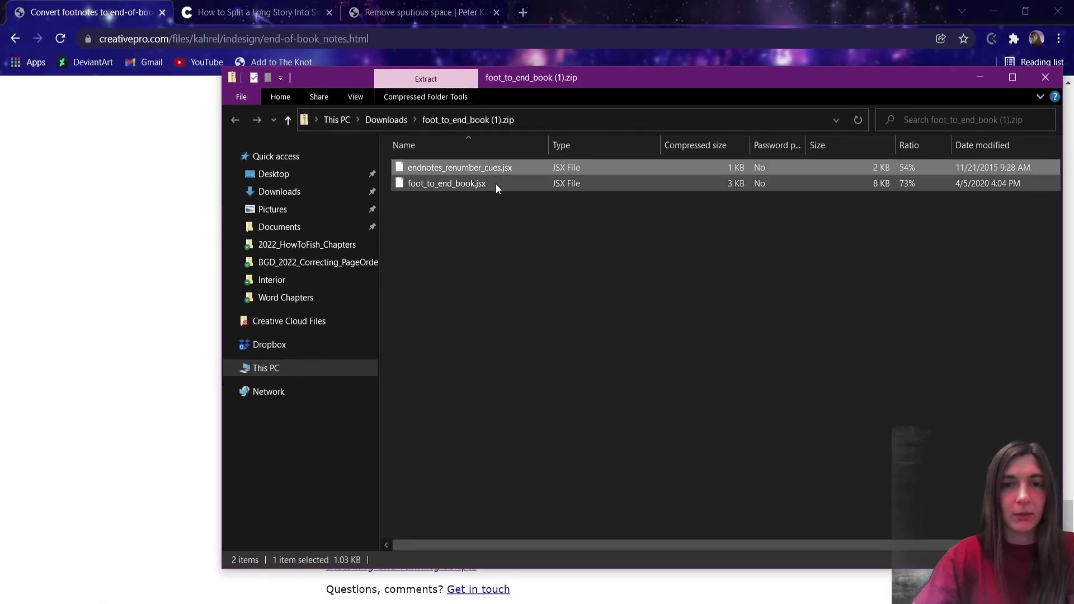
shift+click(497, 187)
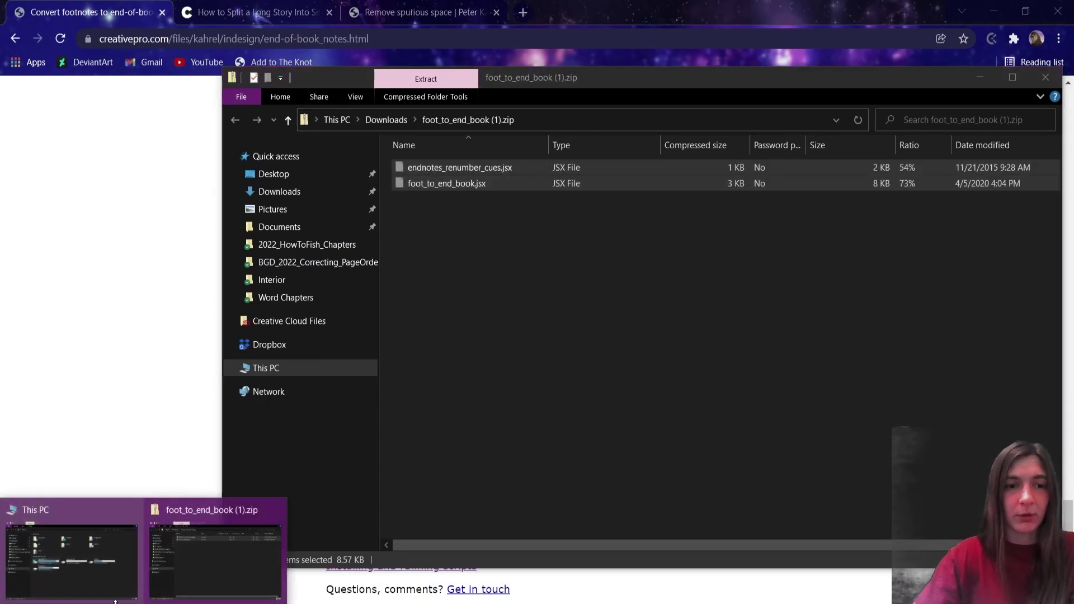
Open the Scripts folder of Adobe InDesign 2022, inside Program Files > Adobe on the OS_Install (C:) drive
click(103, 563)
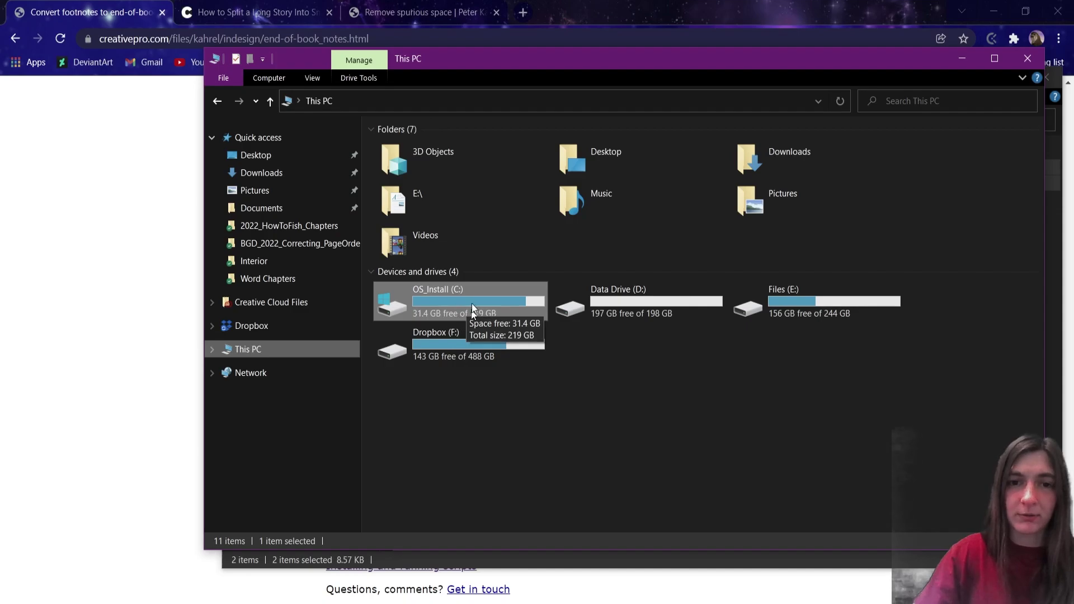
double_click(446, 294)
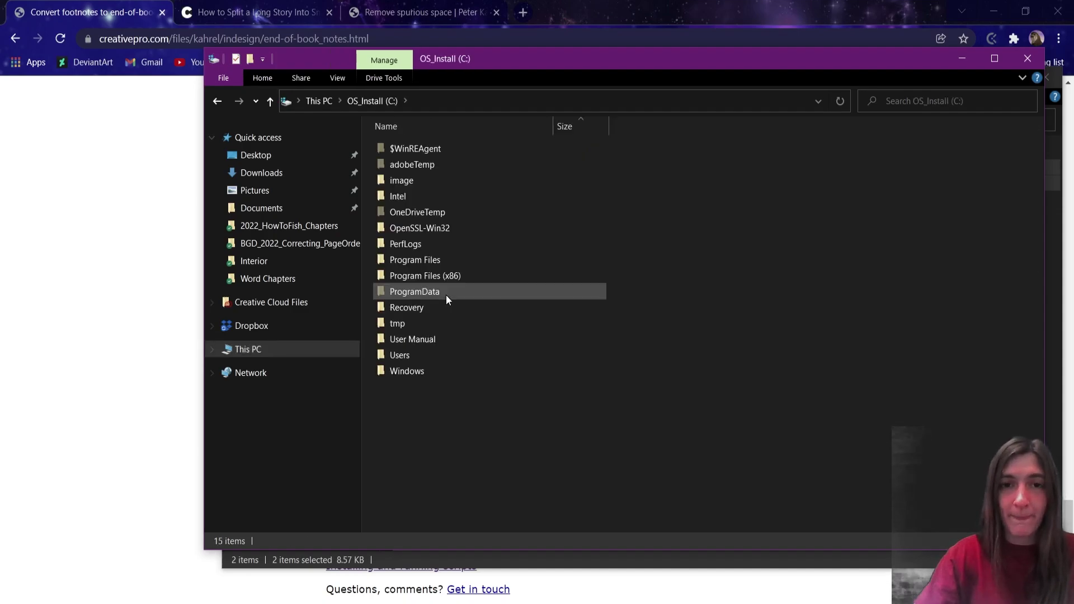
double_click(452, 262)
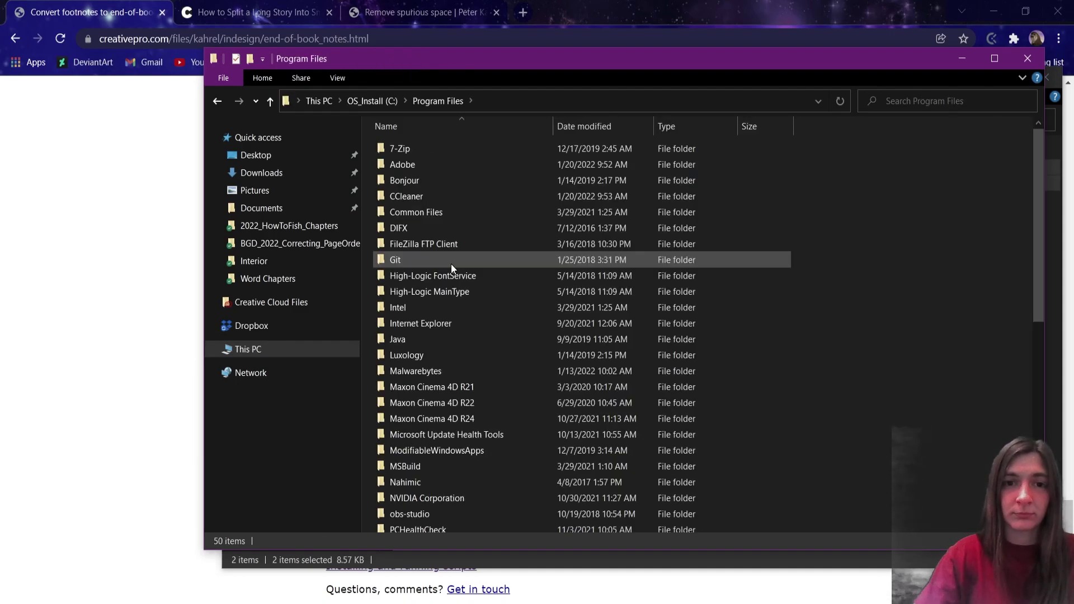
click(449, 168)
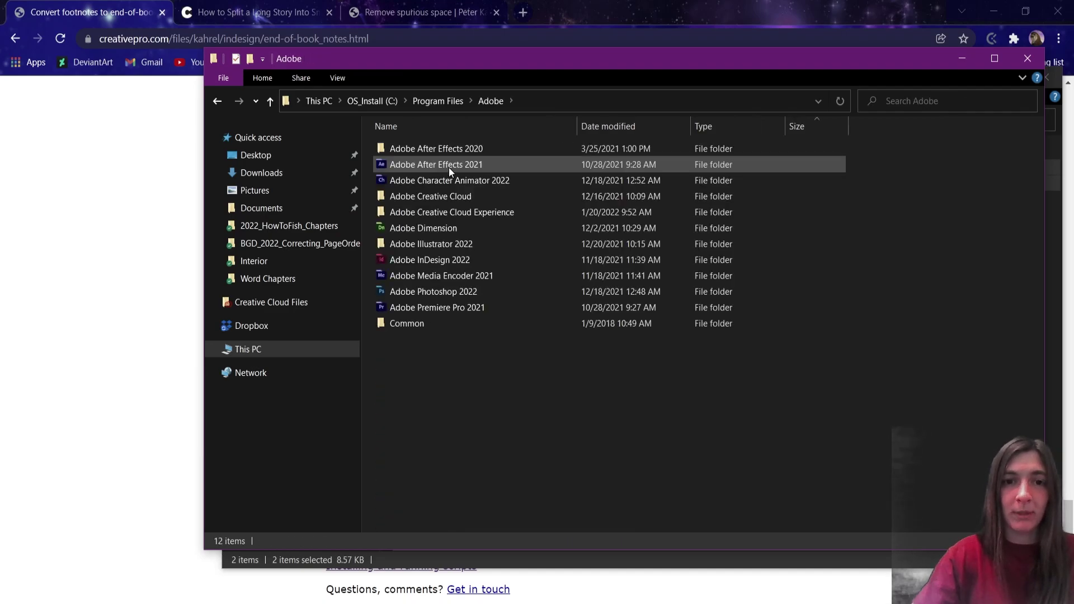
double_click(441, 260)
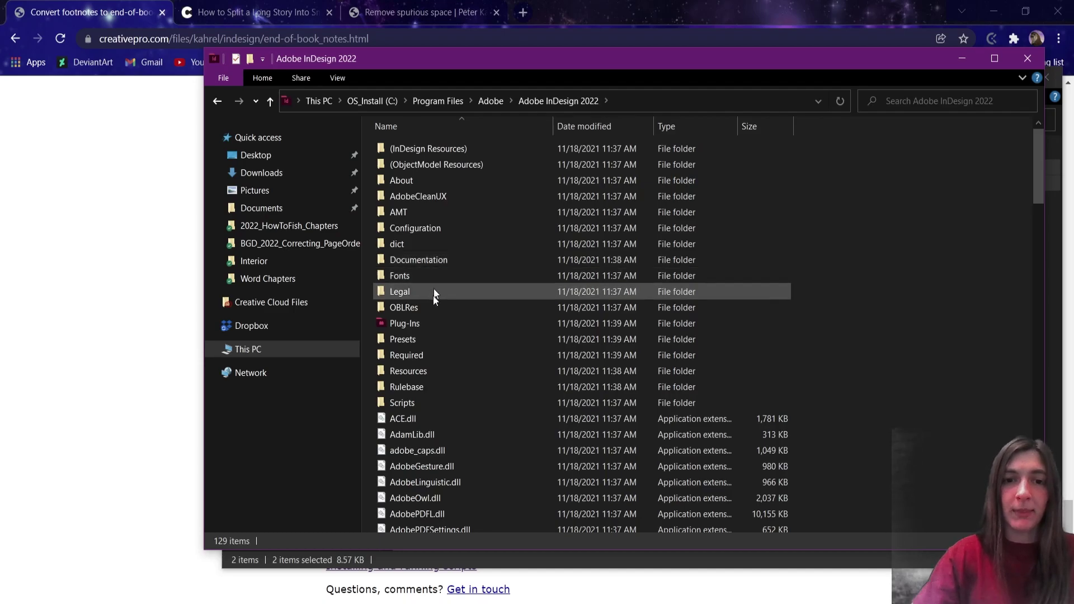
double_click(422, 409)
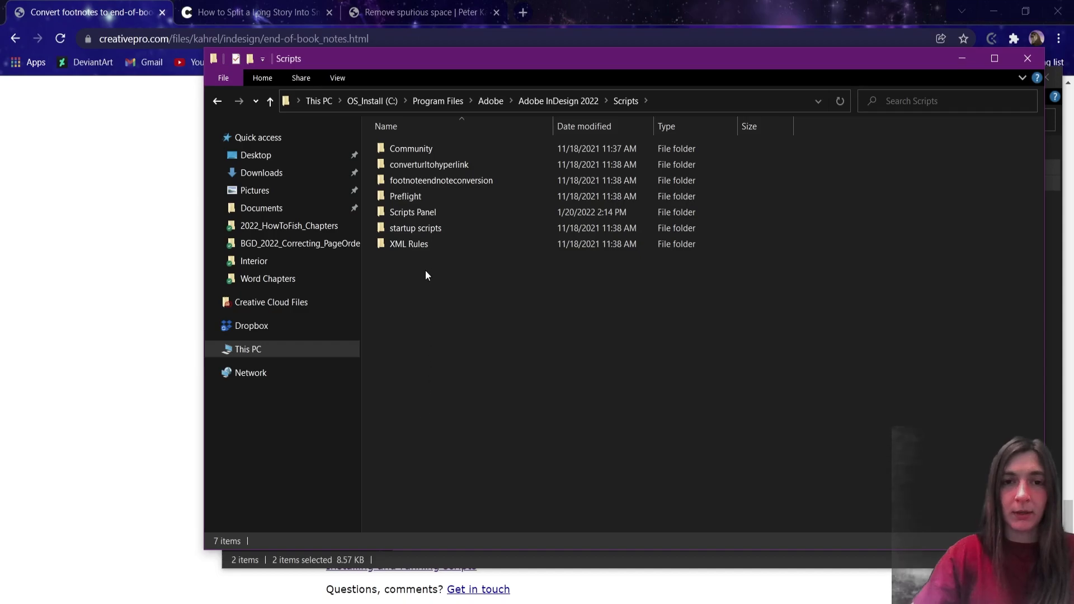
Paste the two script files into Scripts Panel > Samples > JavaScript, skipping files that already exist there
double_click(427, 215)
double_click(434, 153)
click(434, 152)
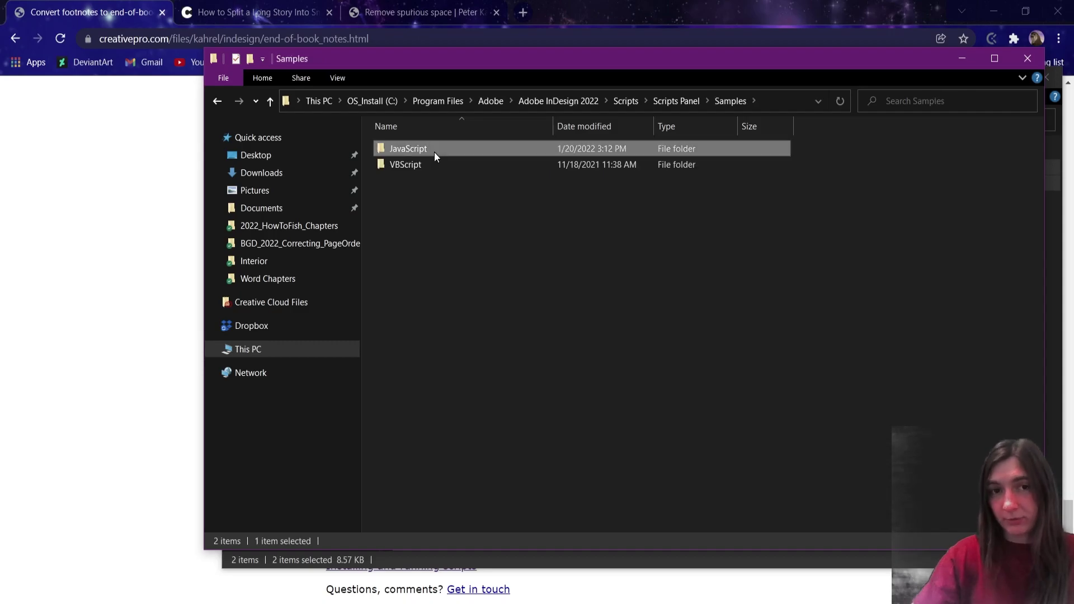
double_click(434, 152)
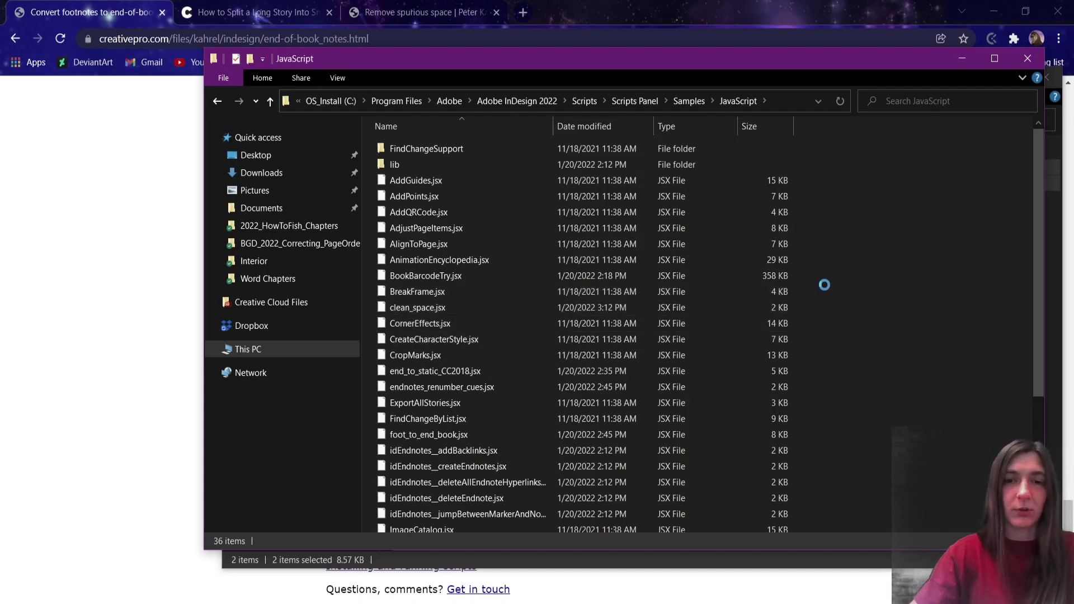
key(ctrl+v)
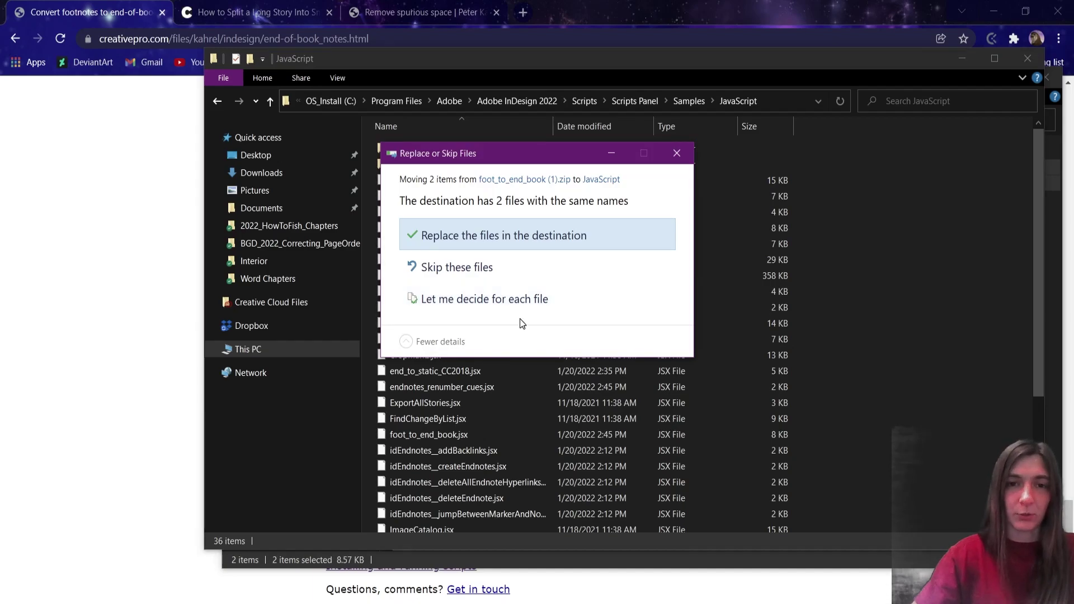
click(485, 278)
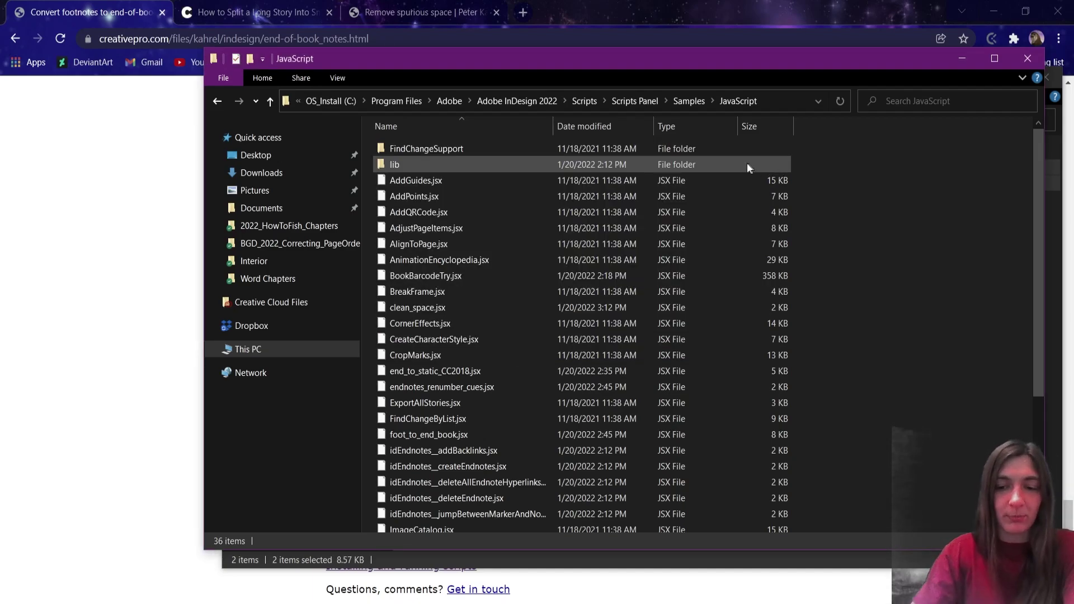
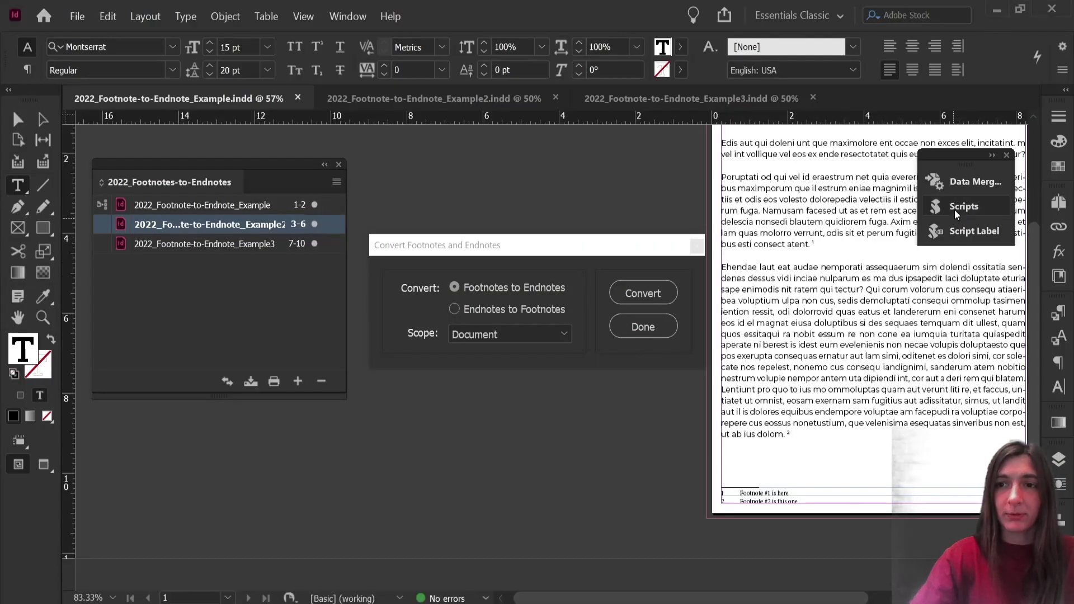
Switch to InDesign and try to run the foot_to_end_book.jsx script from the JavaScript samples
click(955, 209)
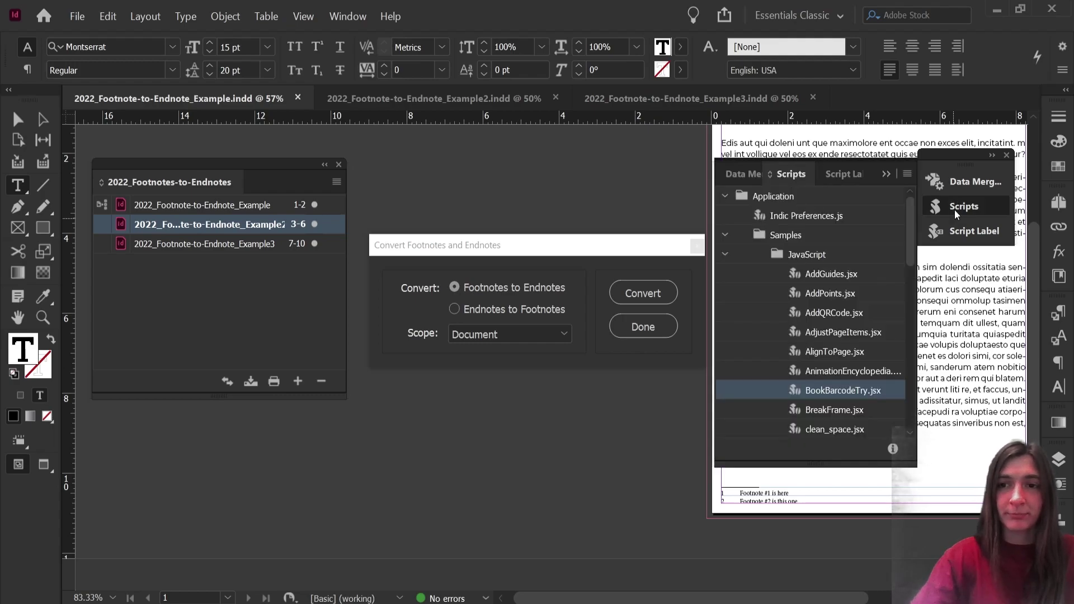
drag(907, 234, 902, 300)
click(852, 351)
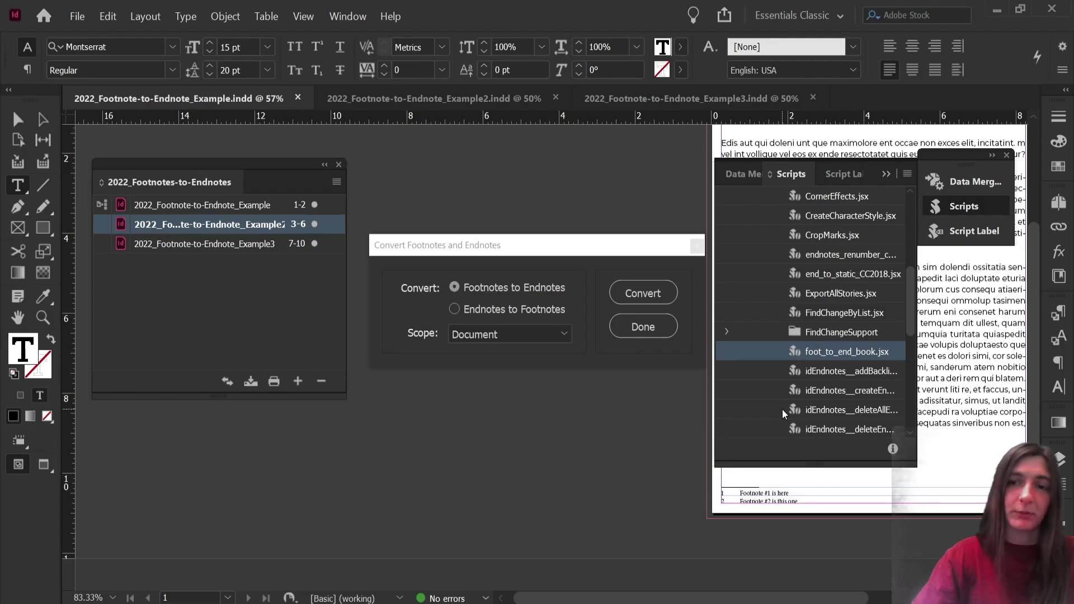
double_click(806, 353)
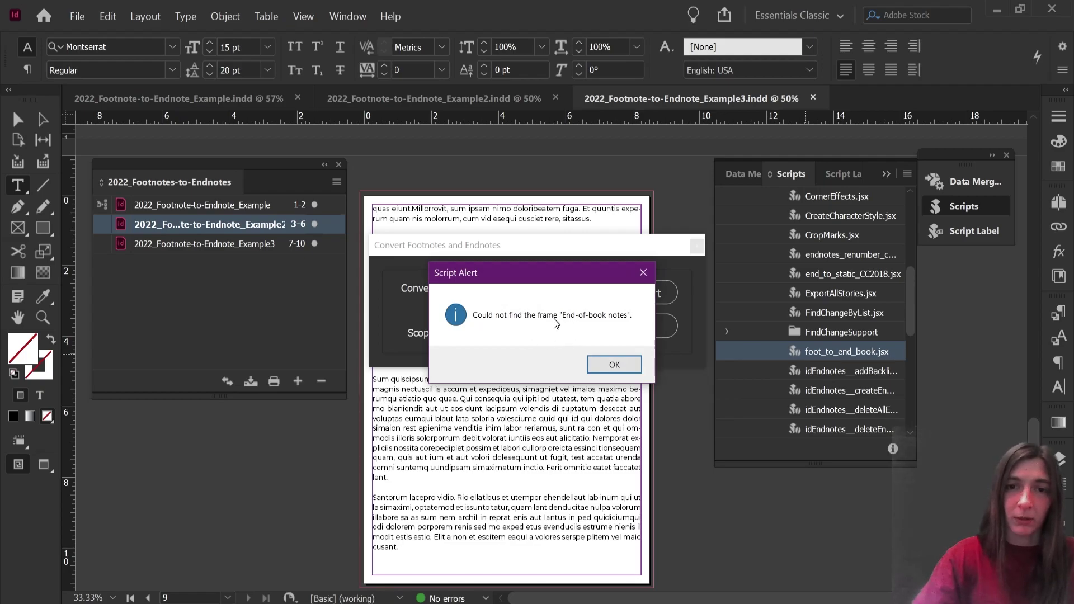
click(611, 367)
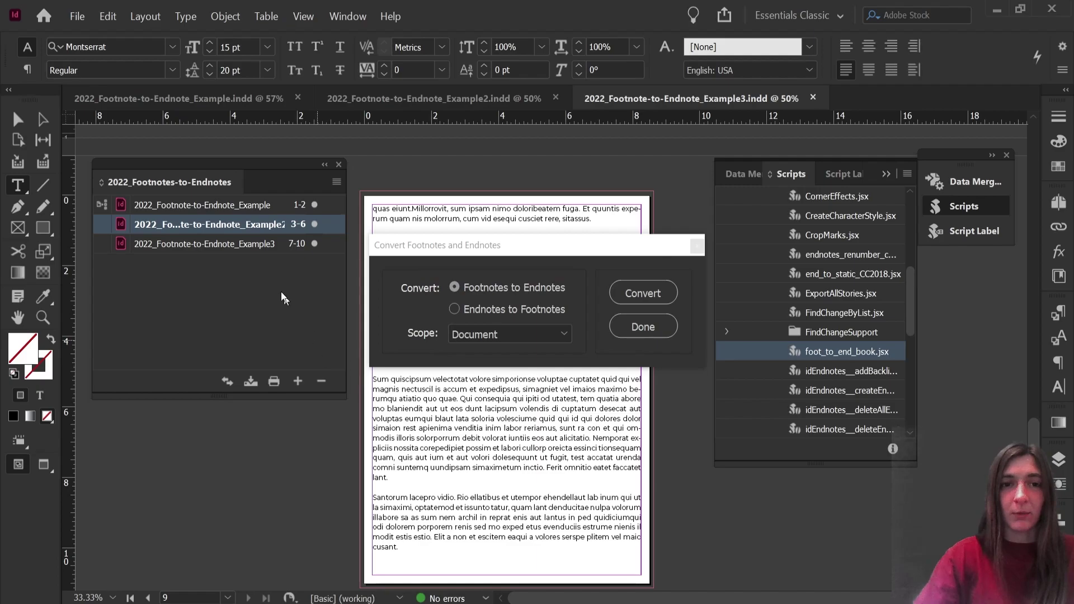
Close the footnote conversion dialog and save the 2022_Footnote-to-Endnote_Example3 document under the new name Endnotes
click(263, 246)
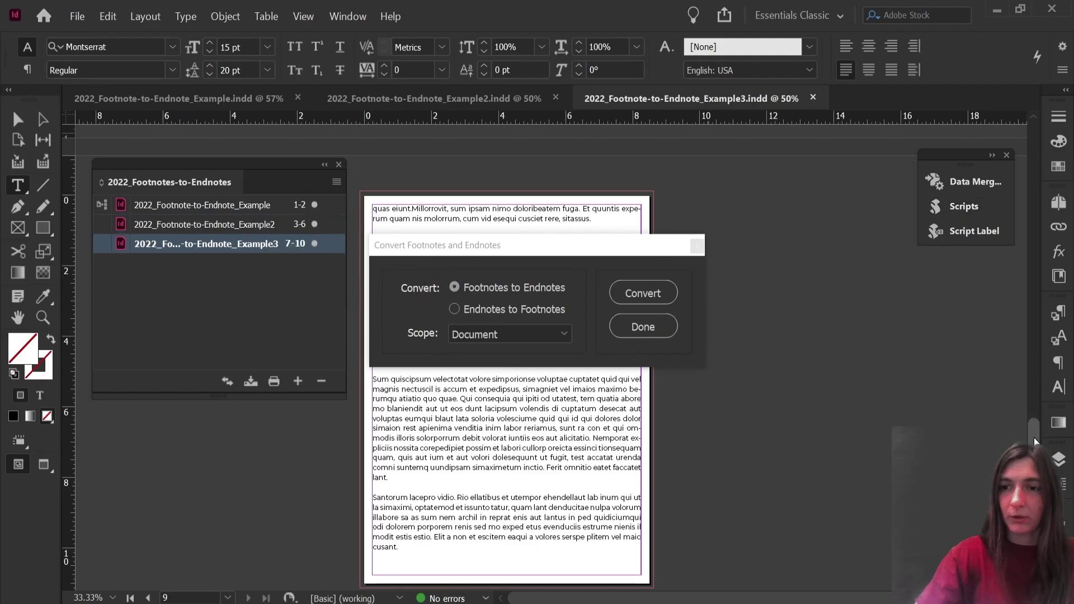
click(649, 326)
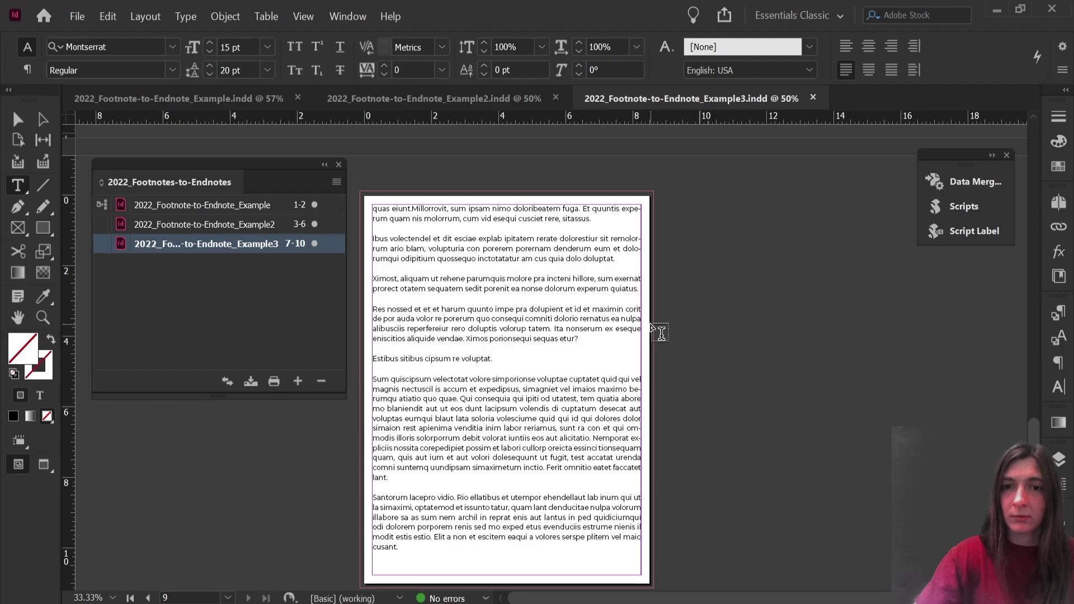
drag(1037, 430, 1035, 132)
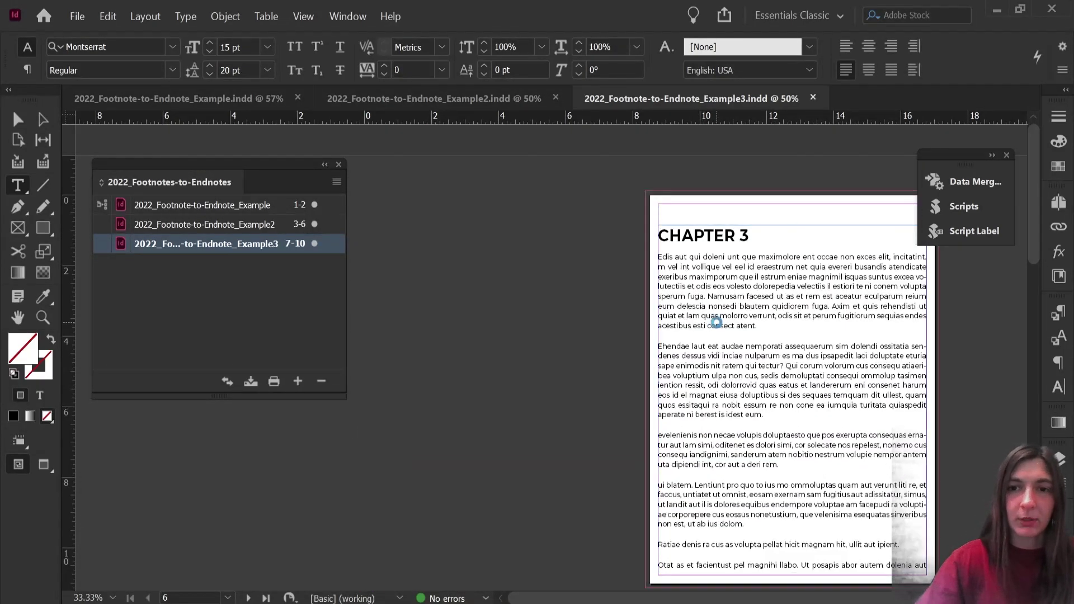
key(ctrl+shift+s)
text(Endnotes)
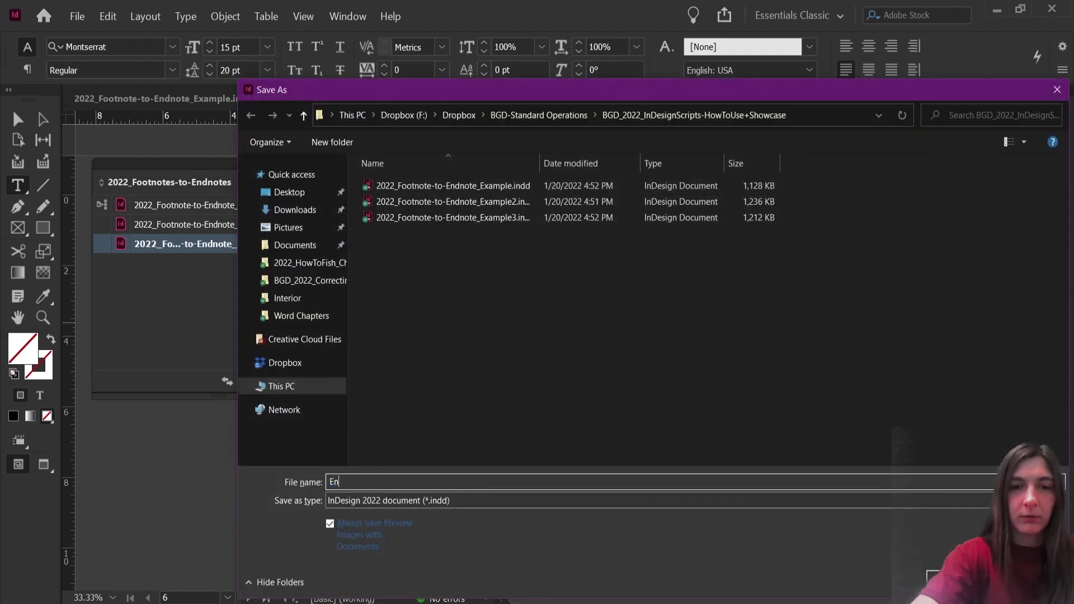
key(Return)
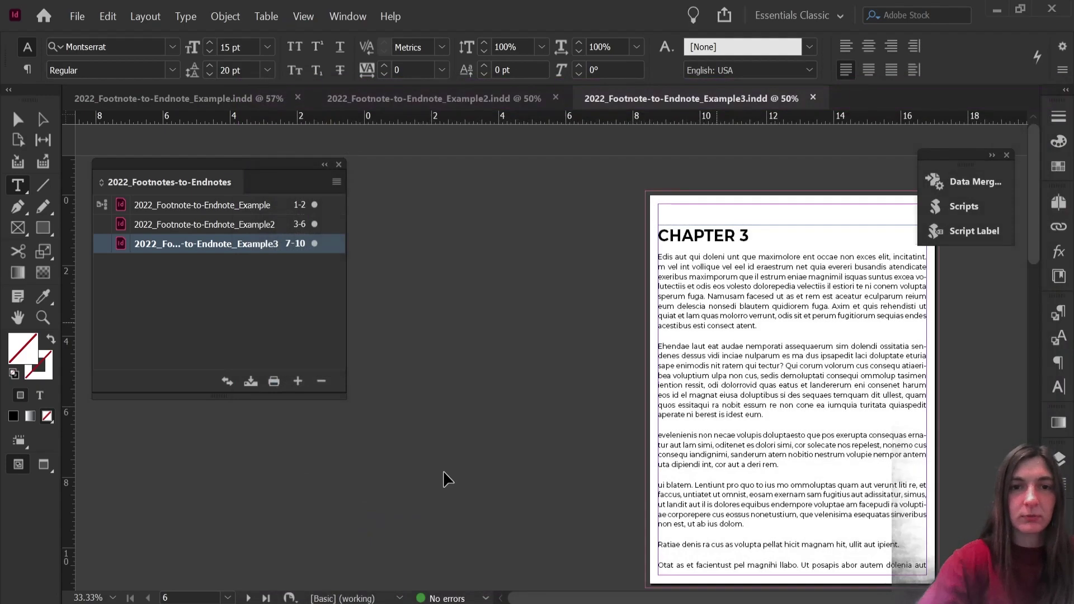
Delete all the text in the Endnotes document and add Endnotes.indd to the 2022_Footnotes-to-Endnotes book
key(ctrl+a)
key(Delete)
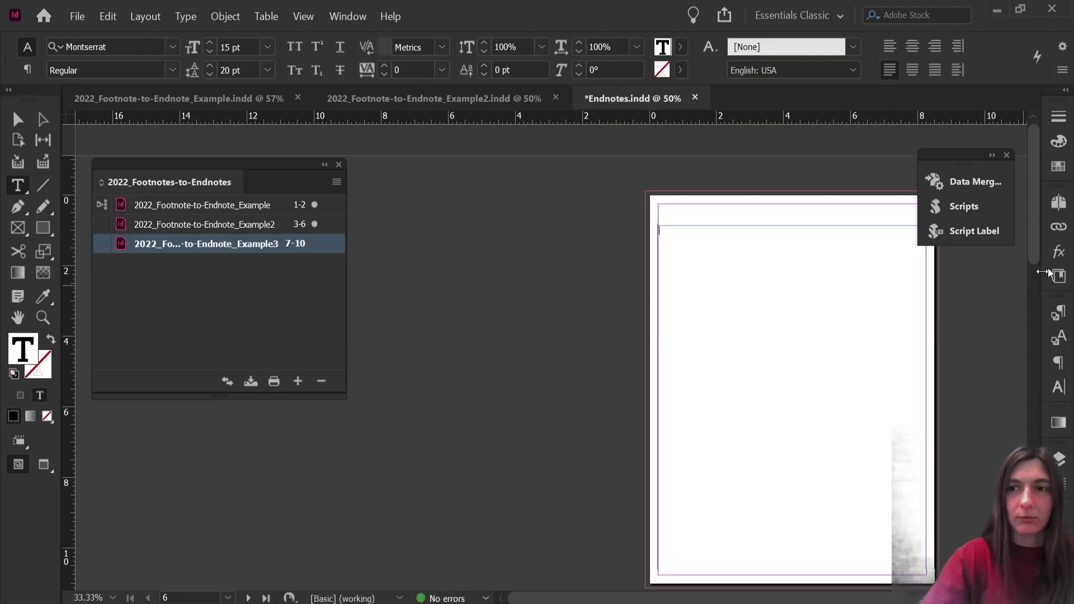
click(297, 381)
click(435, 240)
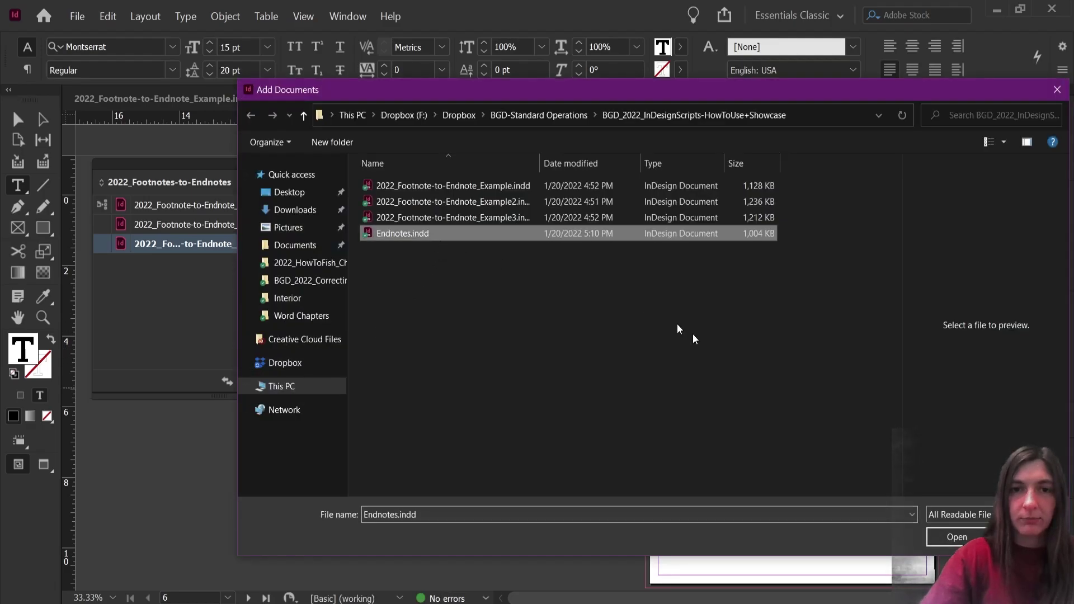
click(951, 538)
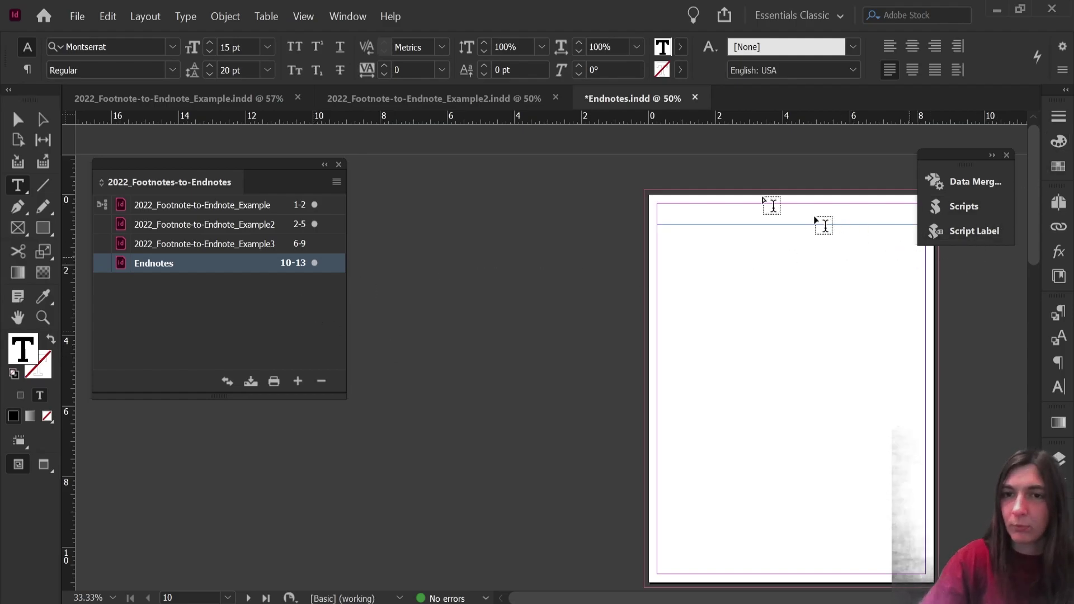
Select the empty text frame on the first Endnotes page and its entry under Layer 1
key(Escape)
click(283, 137)
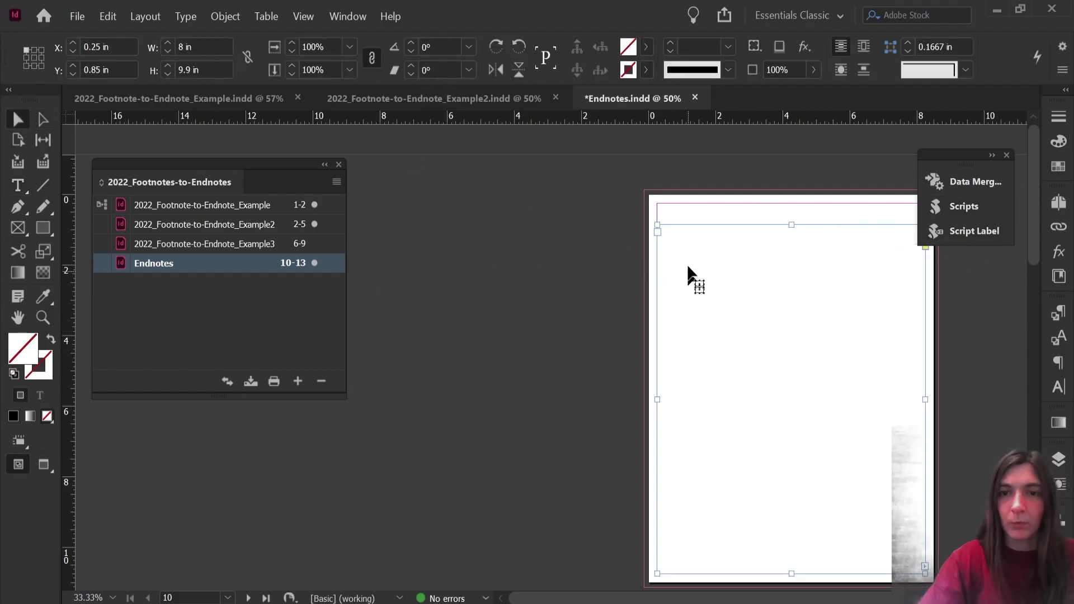
click(705, 239)
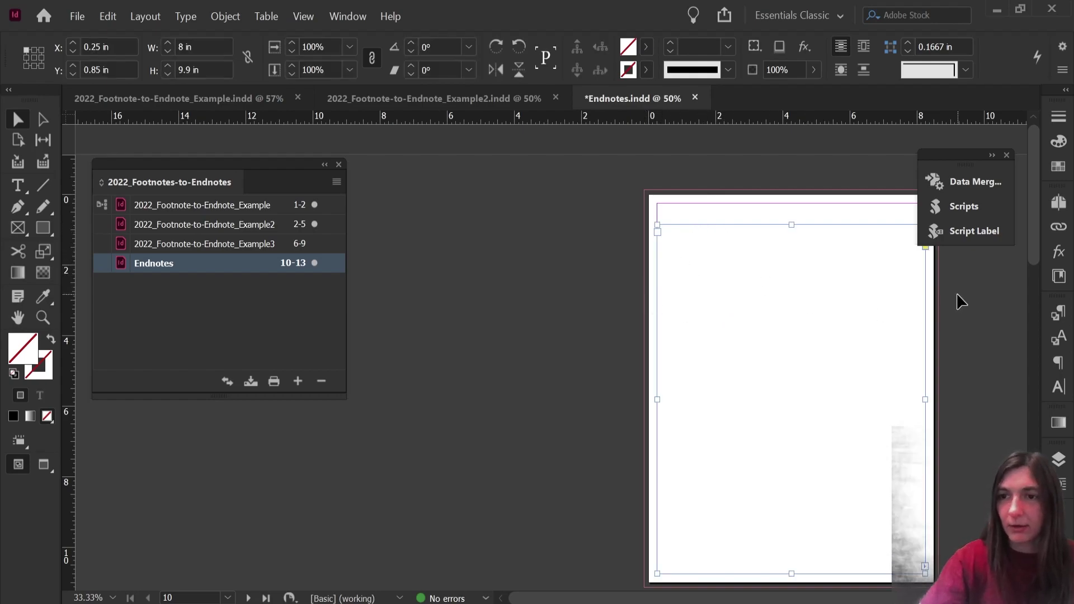
click(1059, 459)
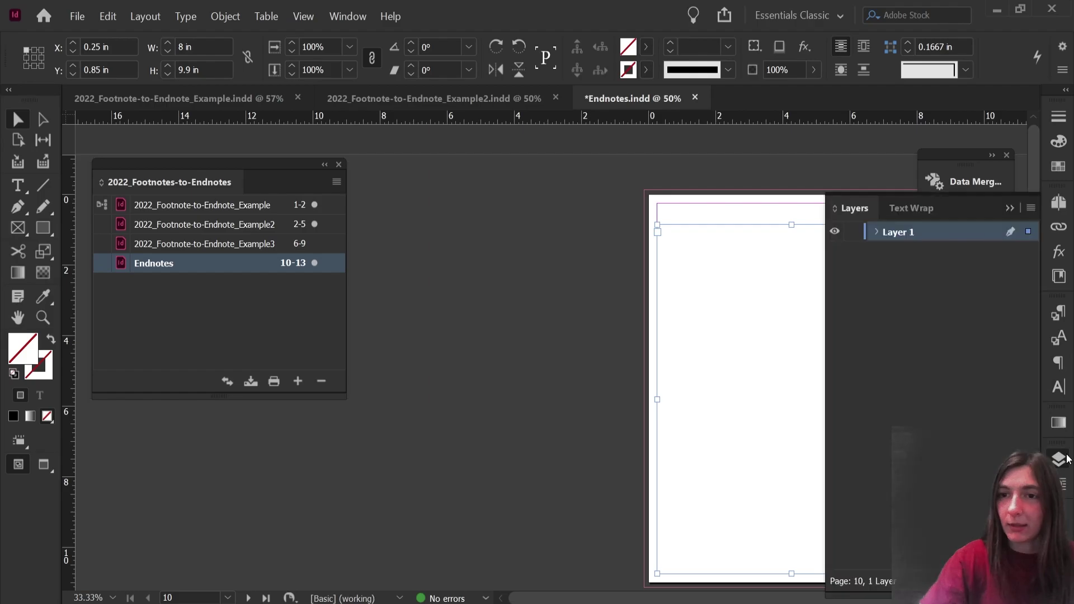
click(879, 237)
click(909, 249)
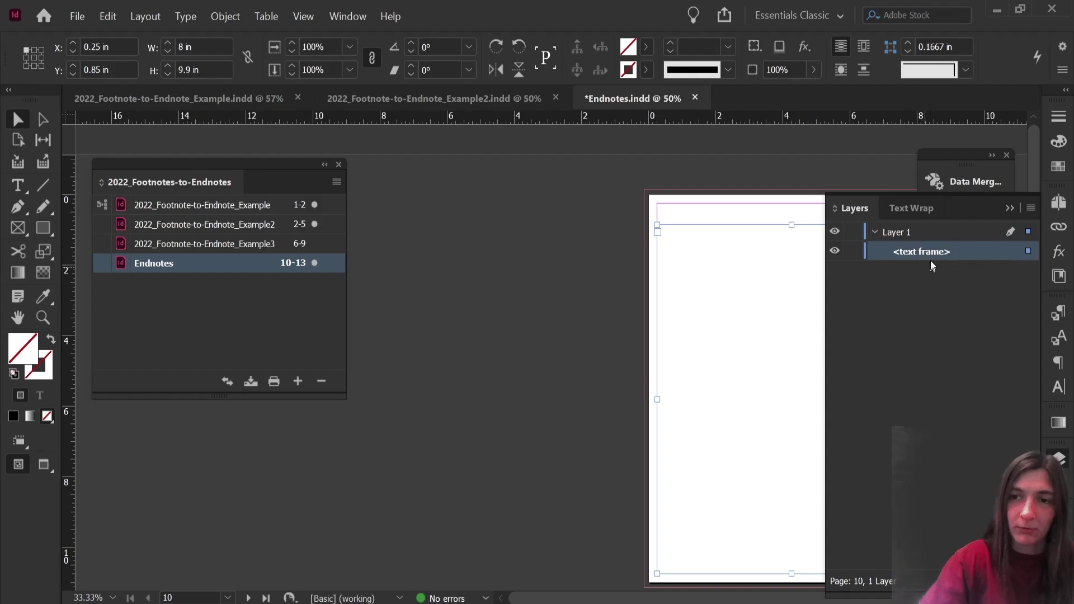
Switch to Chrome and copy the required frame name "End-of-book notes" from the script page's Preparation section
key(alt+Tab)
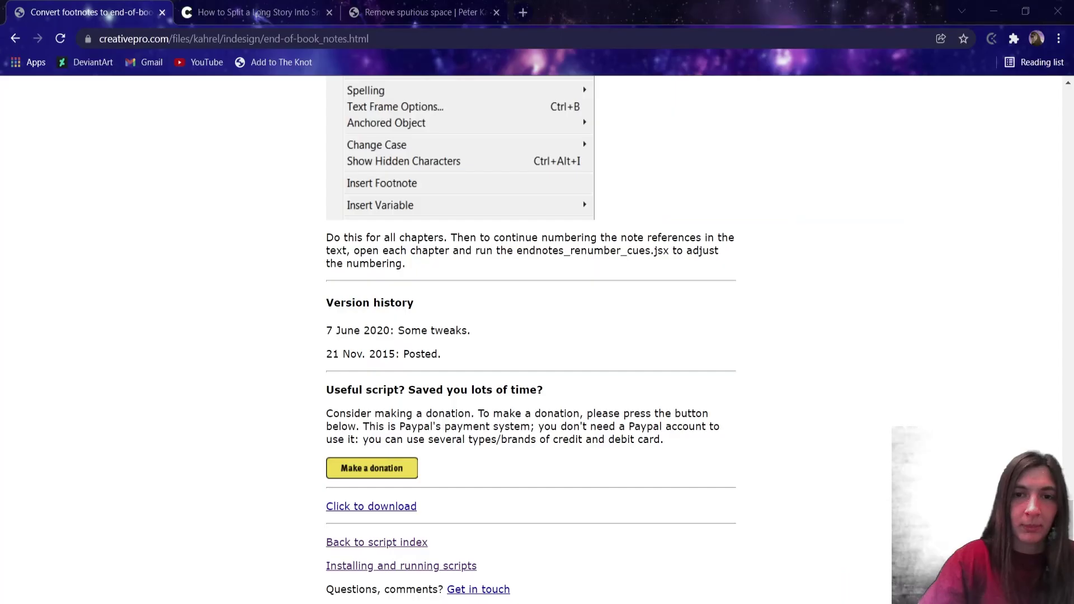
scroll(462, 397, up, 10)
scroll(462, 397, up, 20)
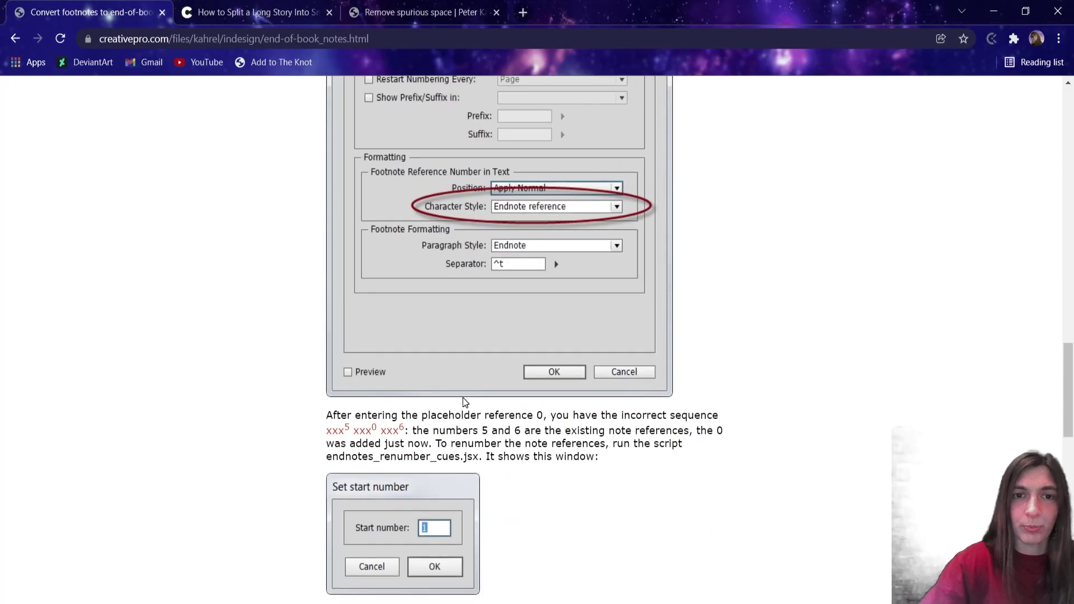
scroll(463, 398, up, 10)
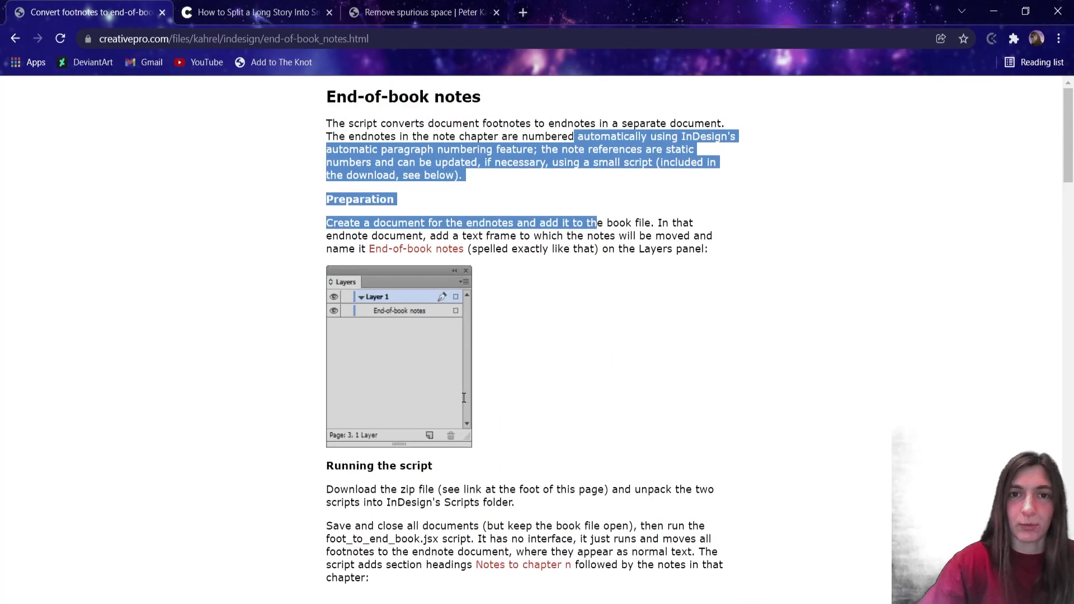
drag(368, 249, 464, 251)
key(ctrl+c)
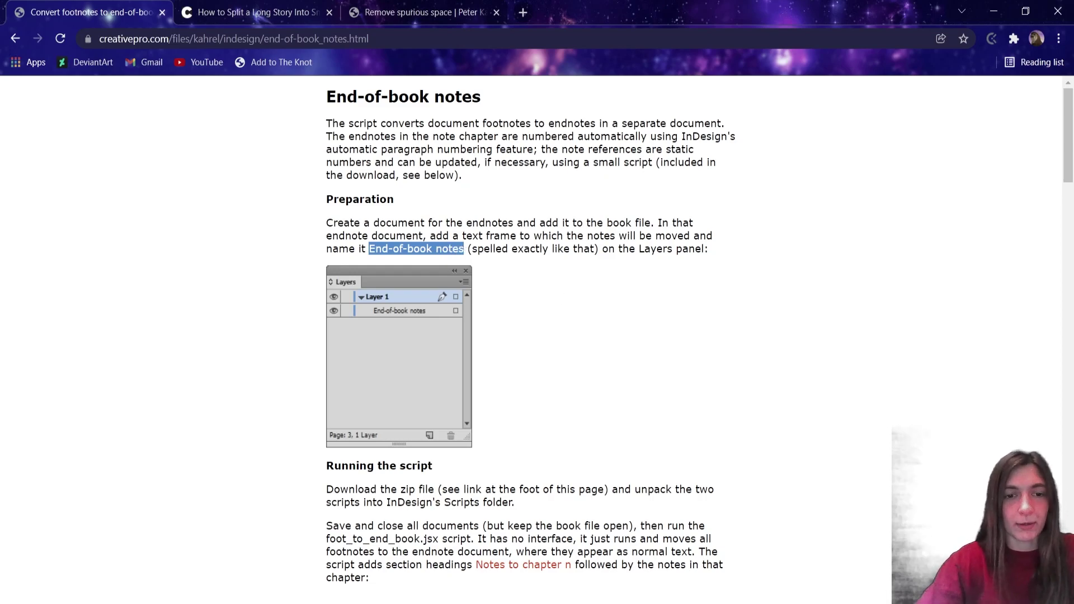
Switch back to InDesign, rename the text frame under Layer 1 as "End-of-book notes", and save the Endnotes document
key(alt+Tab)
key(F7)
click(931, 252)
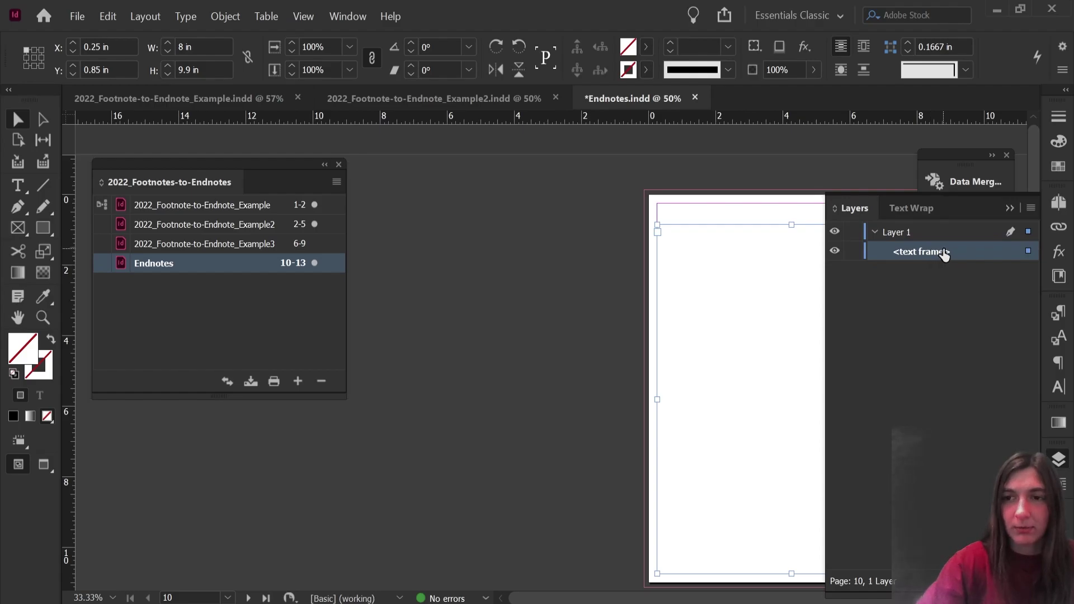
click(944, 253)
right_click(944, 252)
key(Escape)
drag(951, 251, 895, 251)
key(ctrl+v)
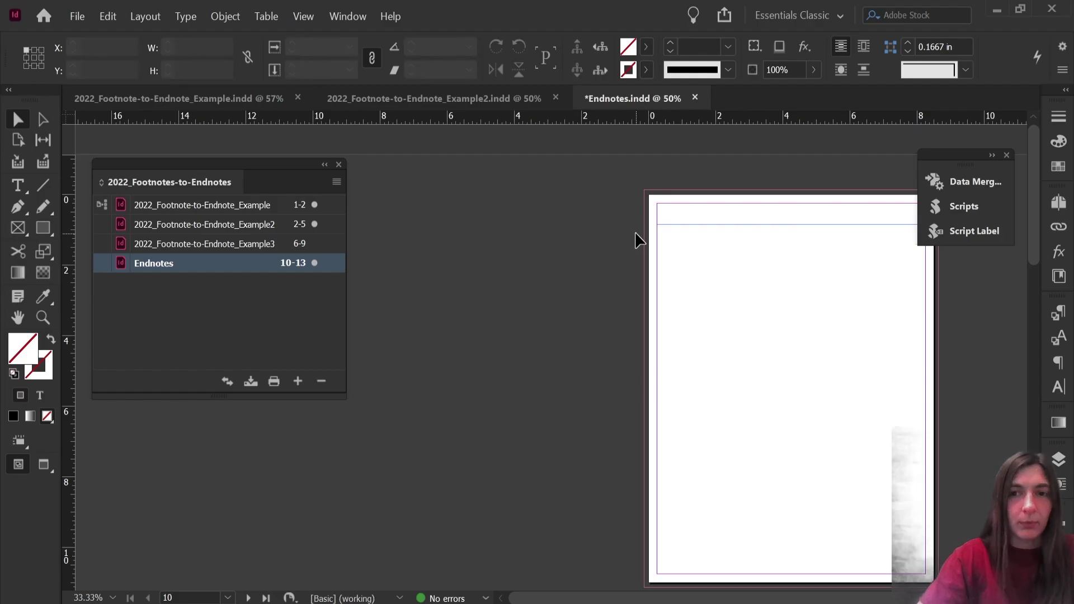
key(ctrl+s)
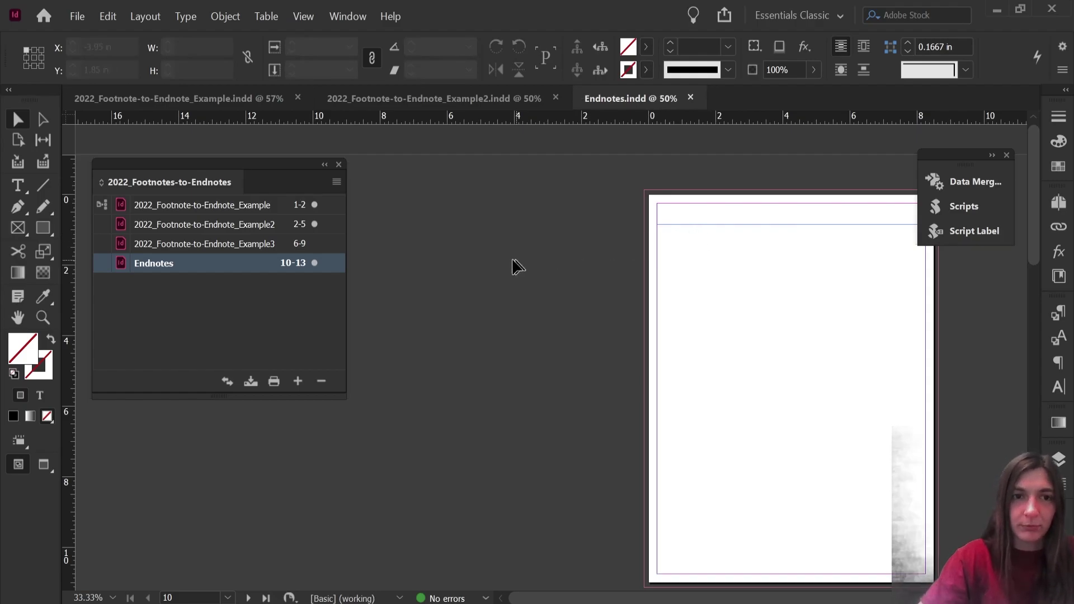
Open the 2022_Footnote-to-Endnote_Example chapter from the book and run the foot_to_end_book.jsx script, accepting its dialog
double_click(173, 196)
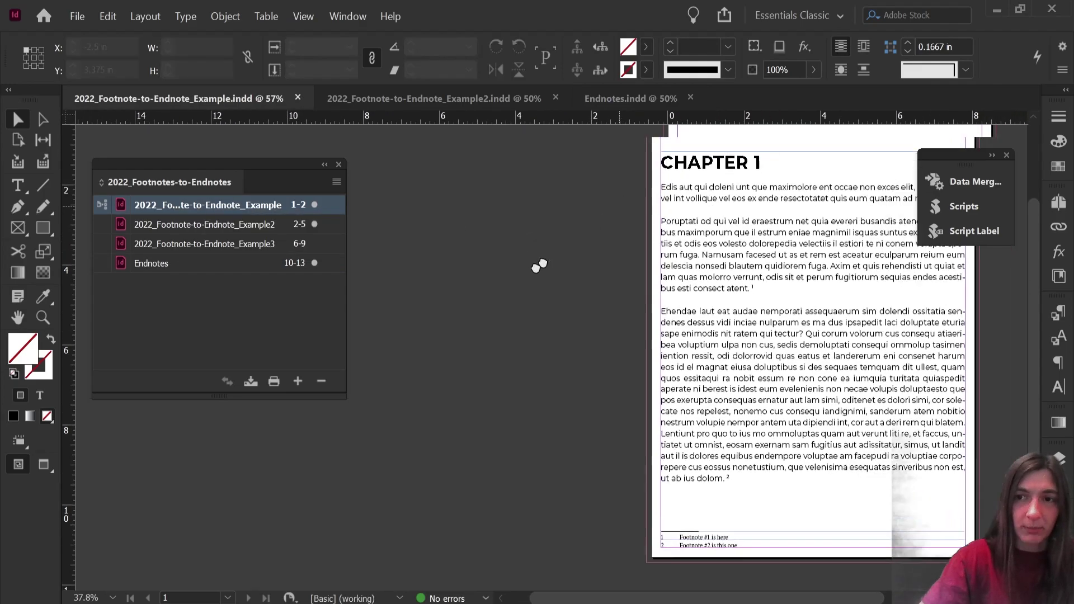
click(945, 206)
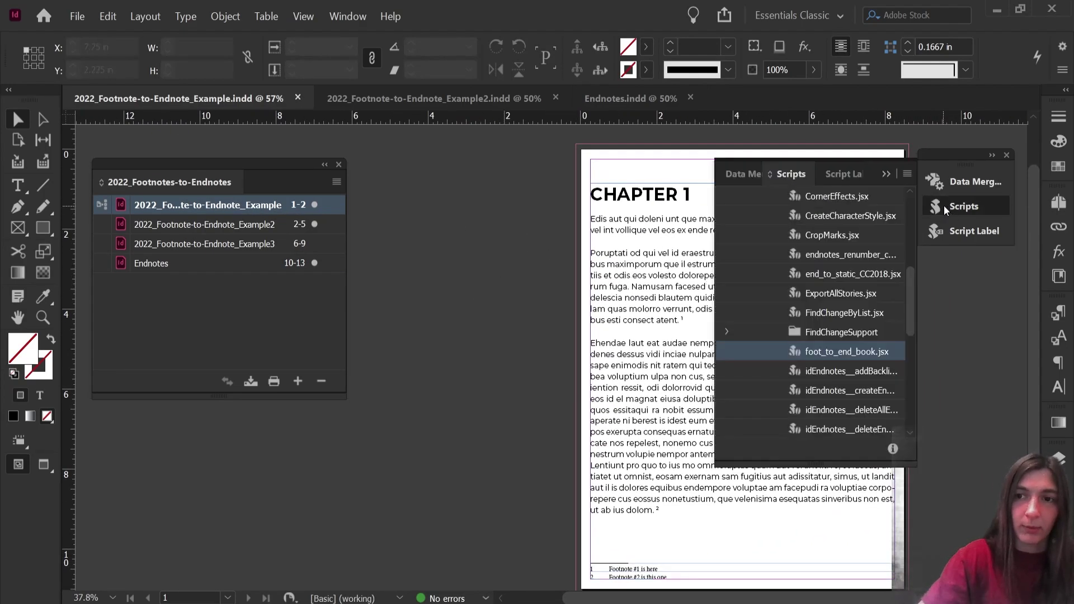
double_click(855, 351)
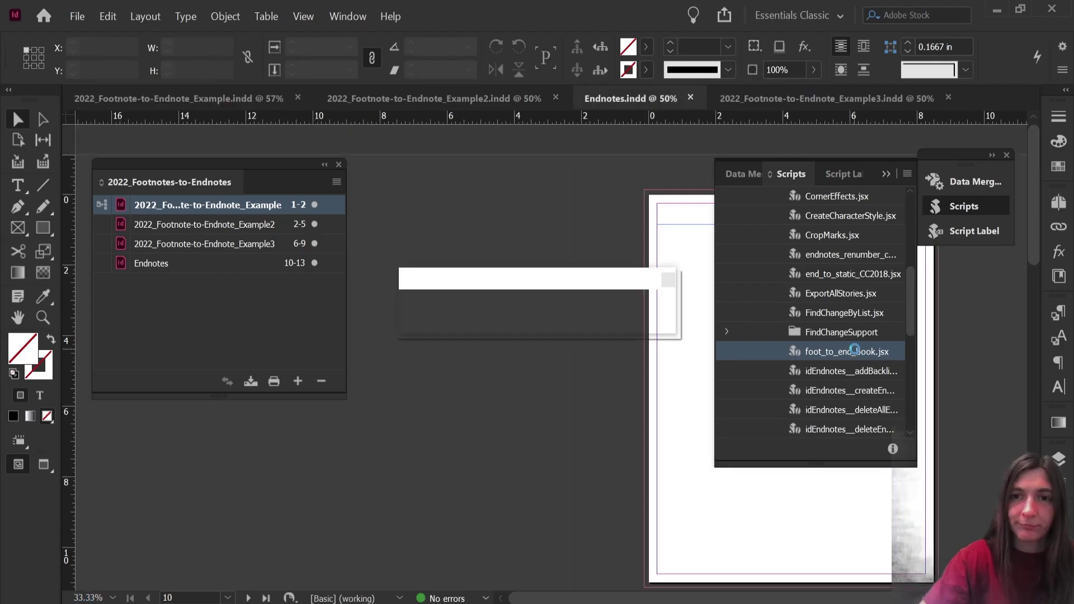
click(629, 307)
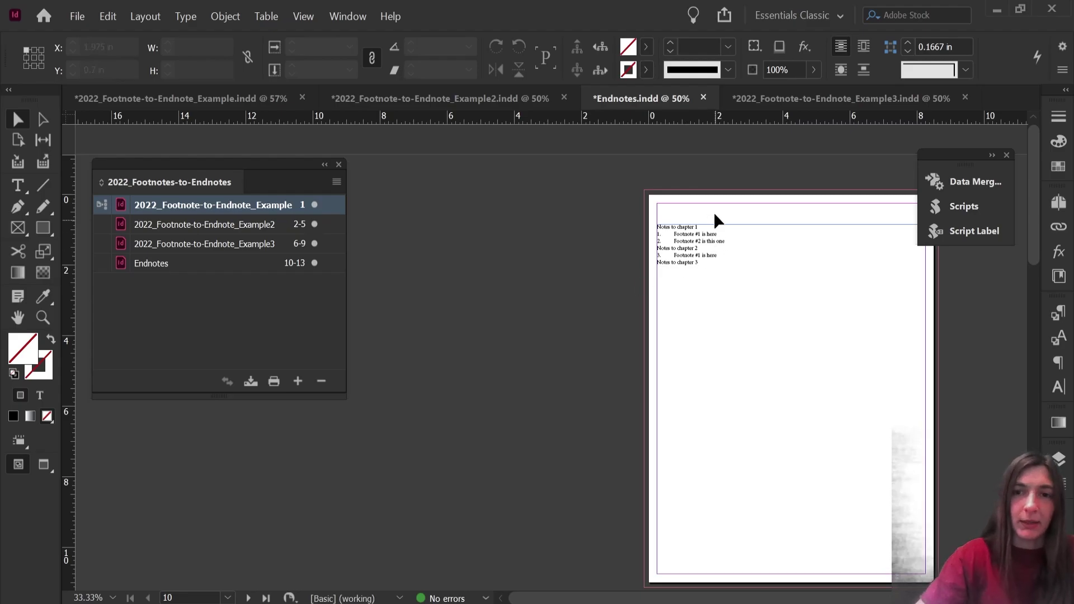
Examine the generated notes in the Endnotes document, checking the headings and numbered notes for each chapter
alt+scroll(714, 213, up, 3)
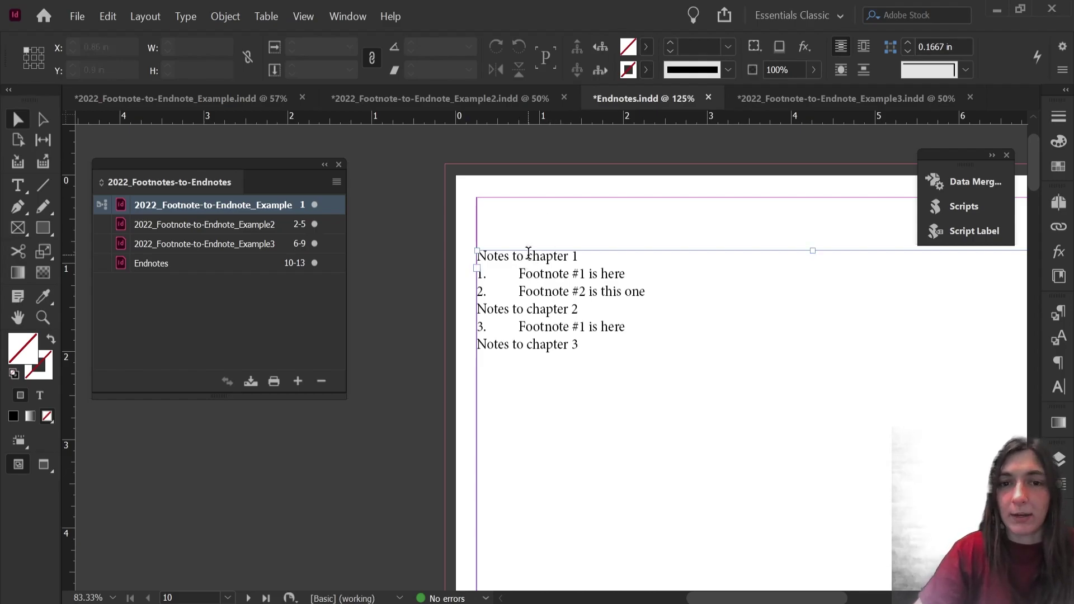
double_click(478, 257)
drag(479, 257, 579, 256)
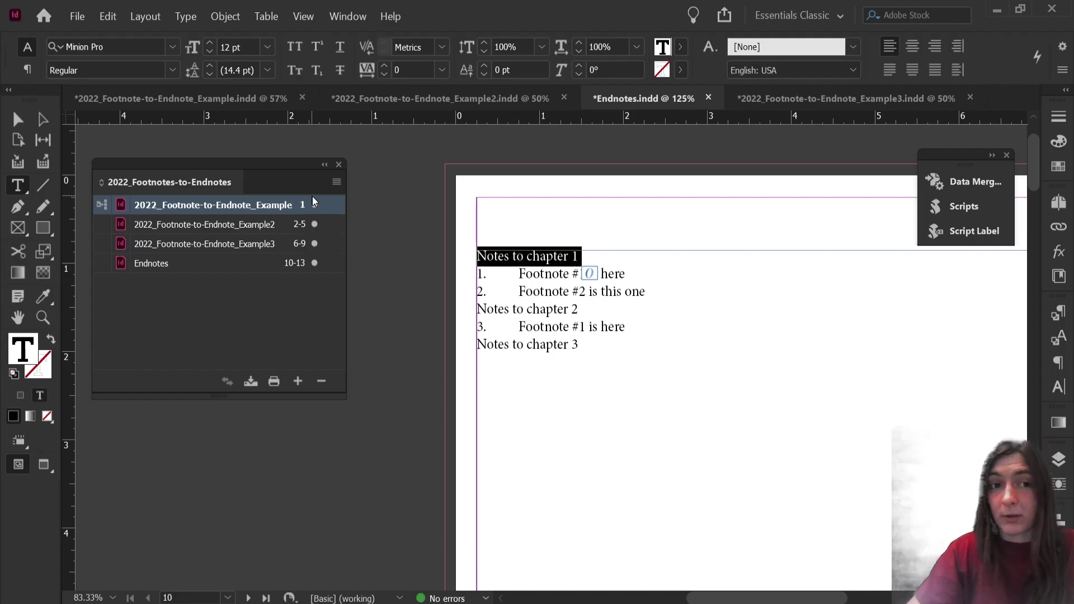
click(504, 273)
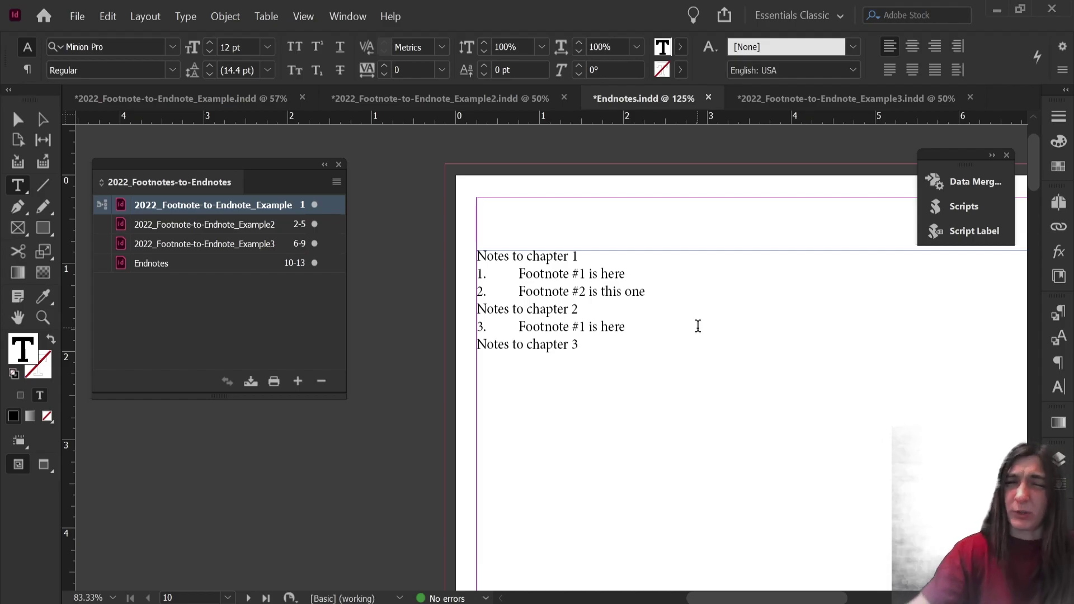
click(18, 119)
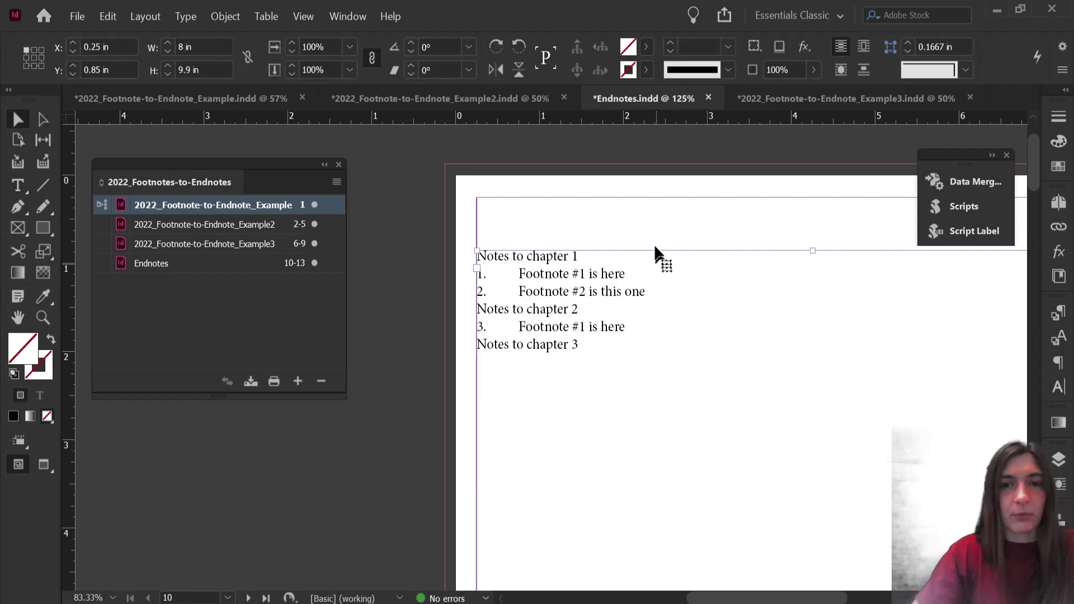
click(630, 222)
alt+scroll(576, 322, up, 4)
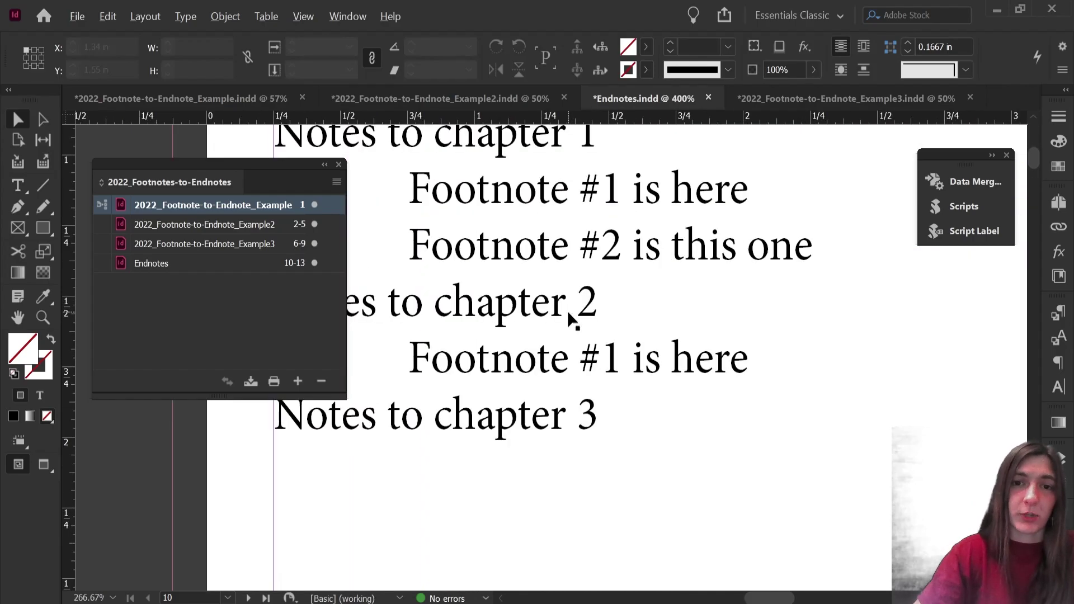
alt+scroll(574, 319, down, 2)
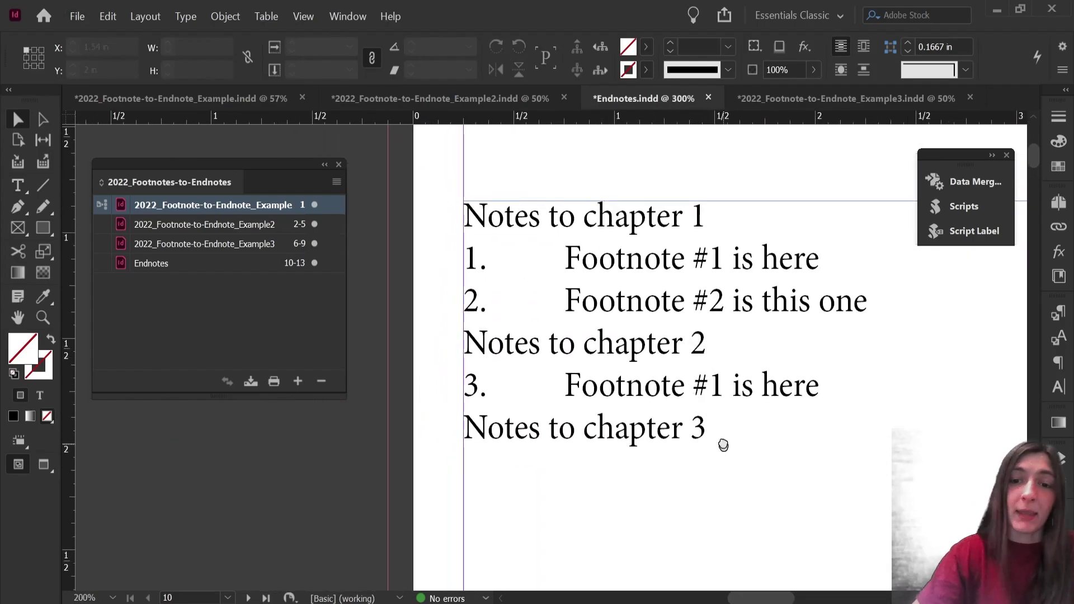
drag(724, 440, 714, 357)
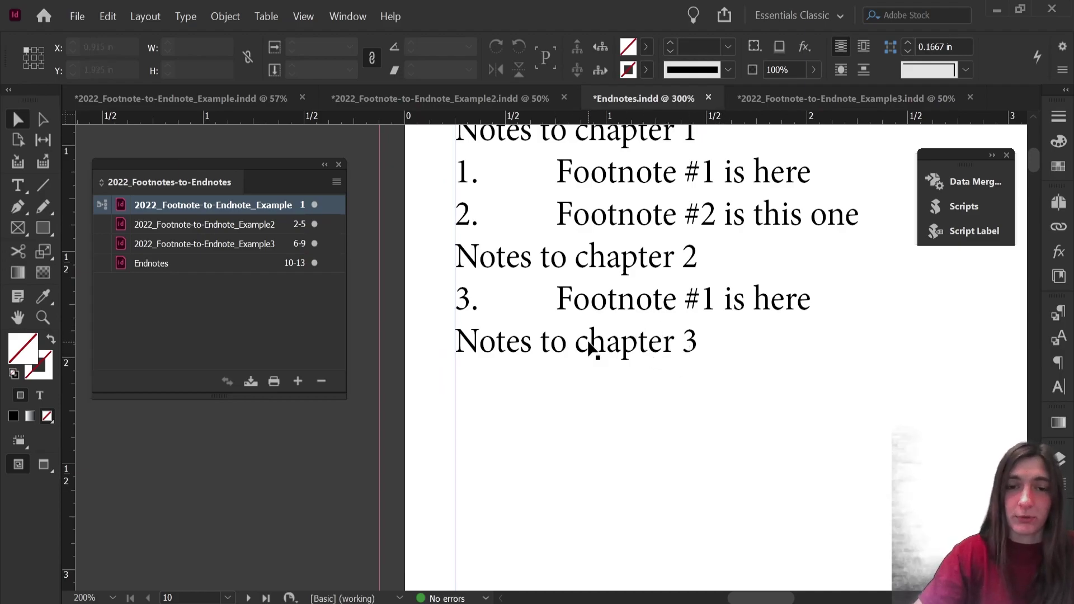
alt+scroll(639, 347, down, 1)
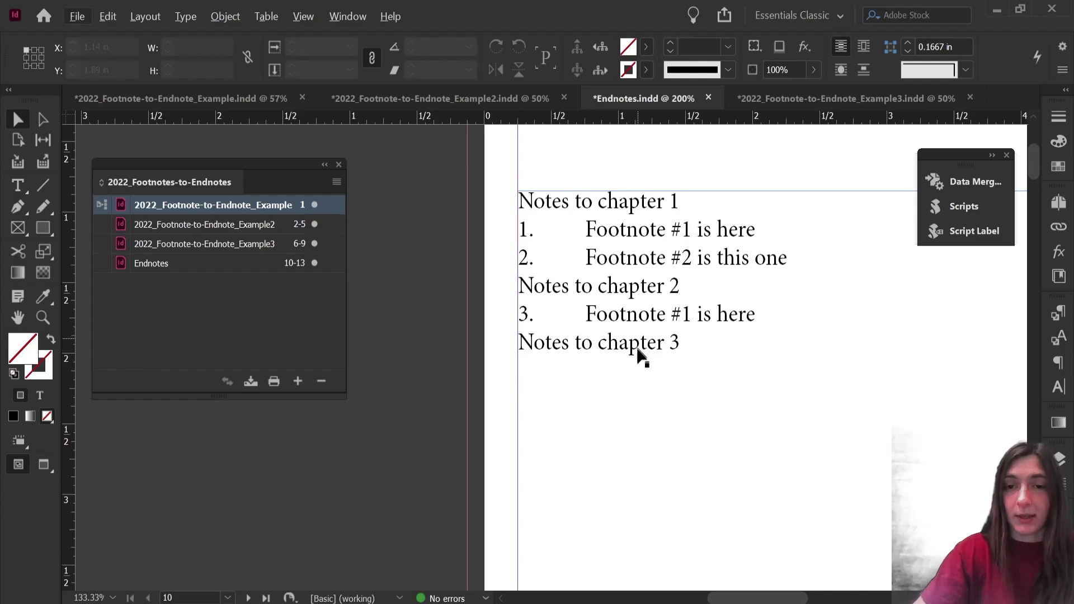
alt+scroll(649, 374, down, 2)
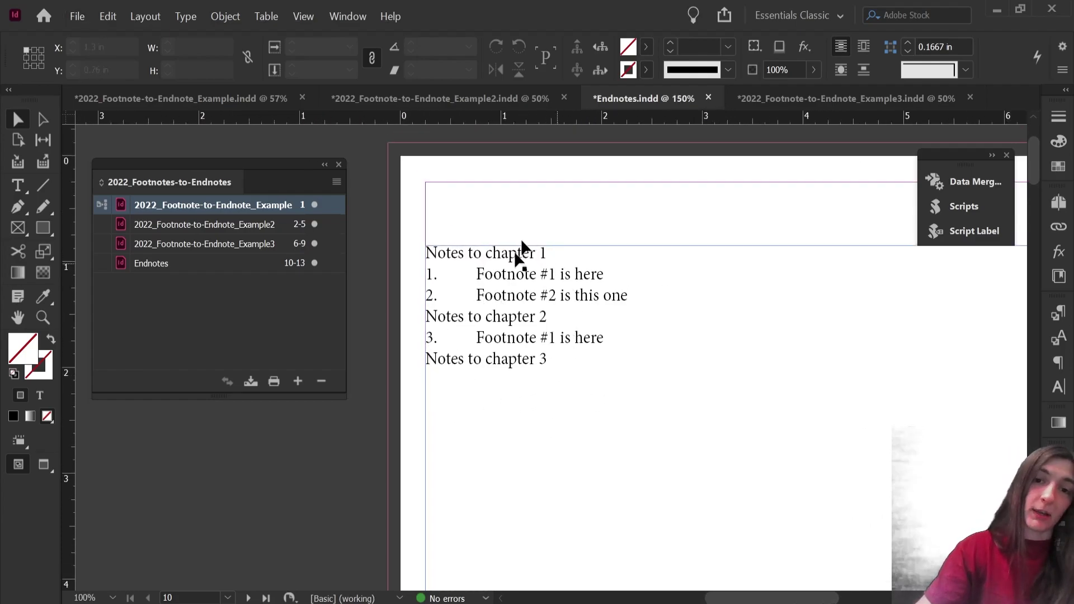
alt+scroll(610, 281, down, 1)
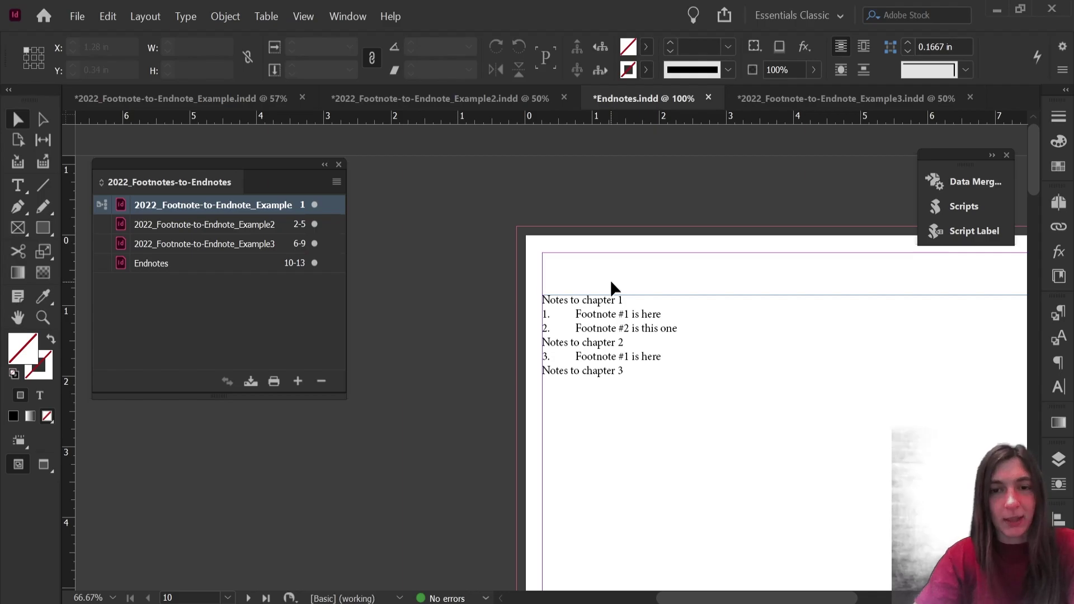
Save all open documents and check the 2022_Footnote-to-Endnote_Example document for remaining footnotes below the Chapter 1 text
key(ctrl+alt+shift+s)
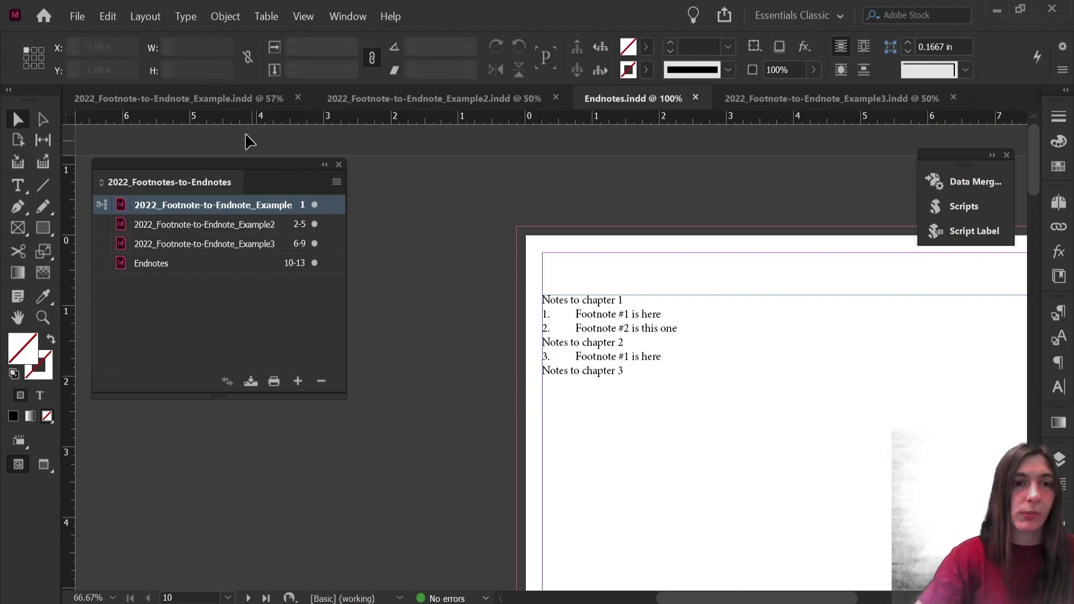
click(236, 101)
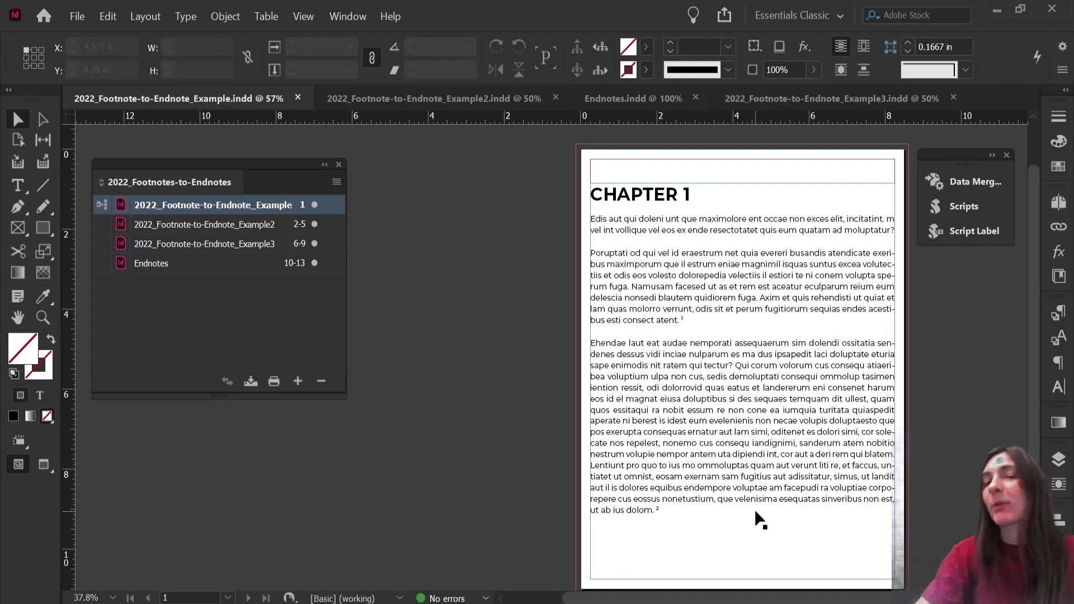
scroll(766, 360, down, 1)
scroll(763, 360, down, 1)
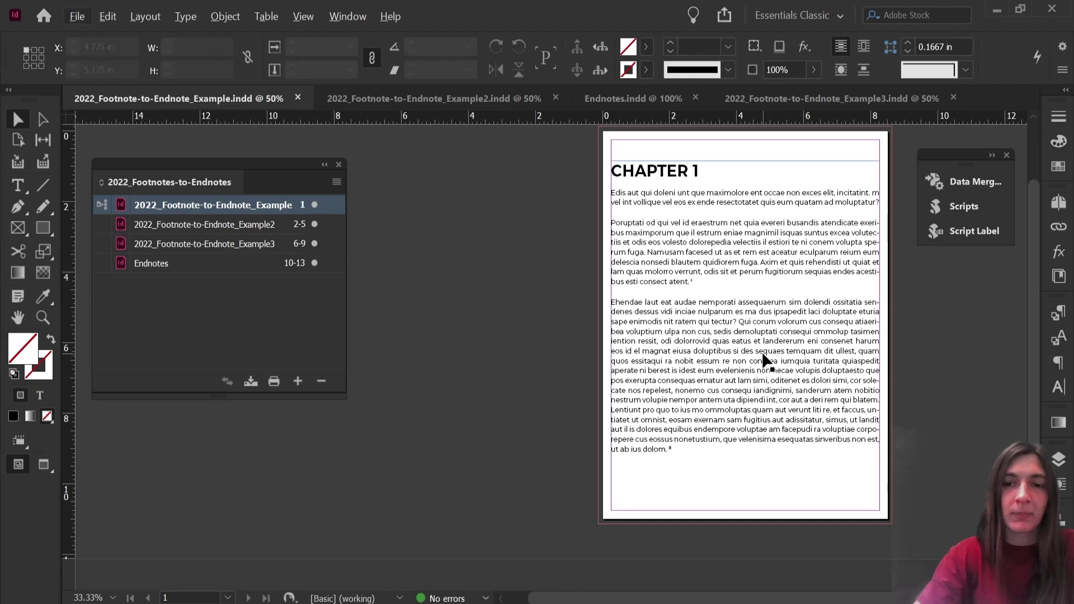
scroll(762, 359, up, 1)
In 2022_Footnote-to-Endnote_Example2, add a new line reading "Chapter 2" after the paragraph ending "As aut dellent i"
click(467, 100)
scroll(761, 321, down, 2)
scroll(763, 324, up, 3)
click(928, 319)
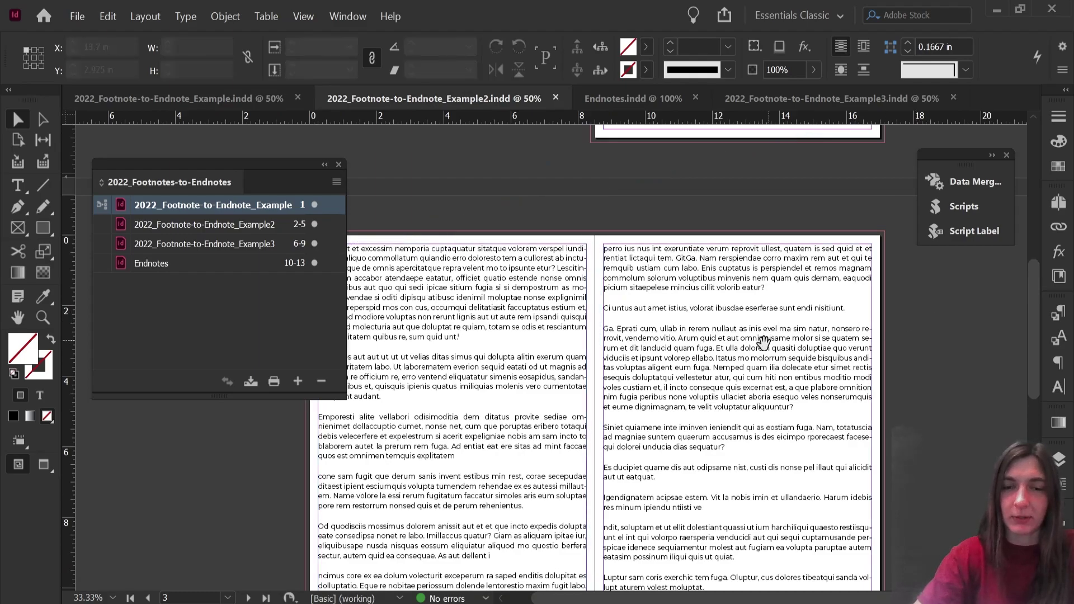
scroll(735, 354, down, 2)
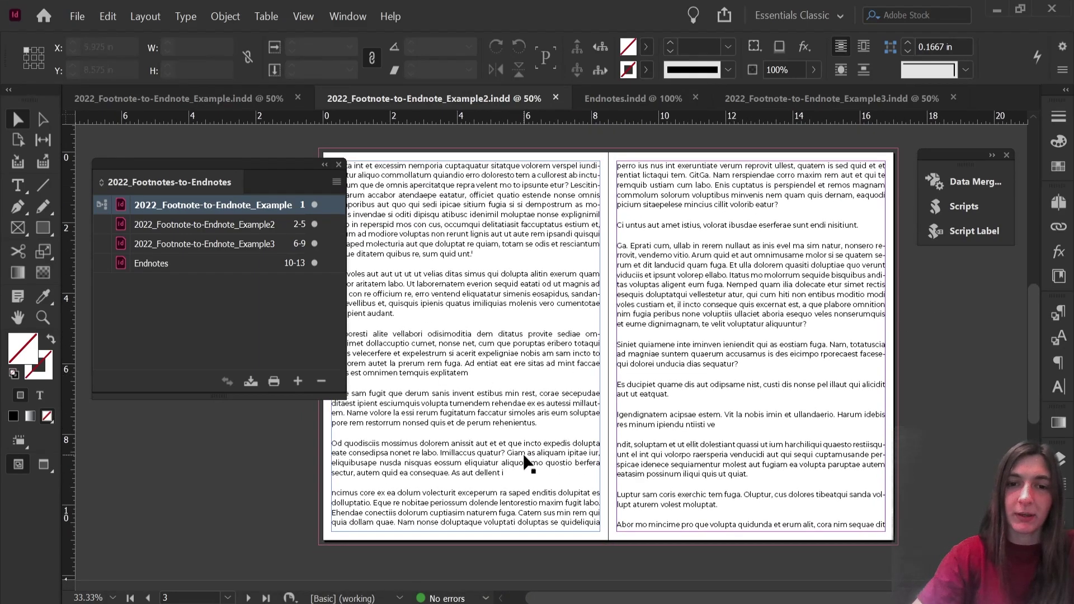
key(t)
key(Return)
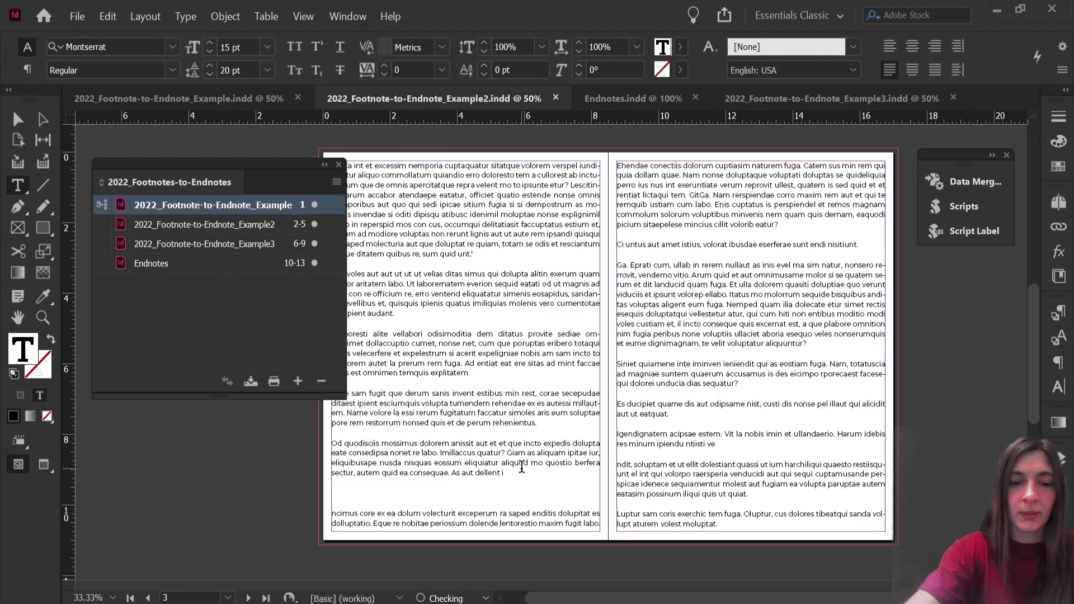
text(Chapter 2)
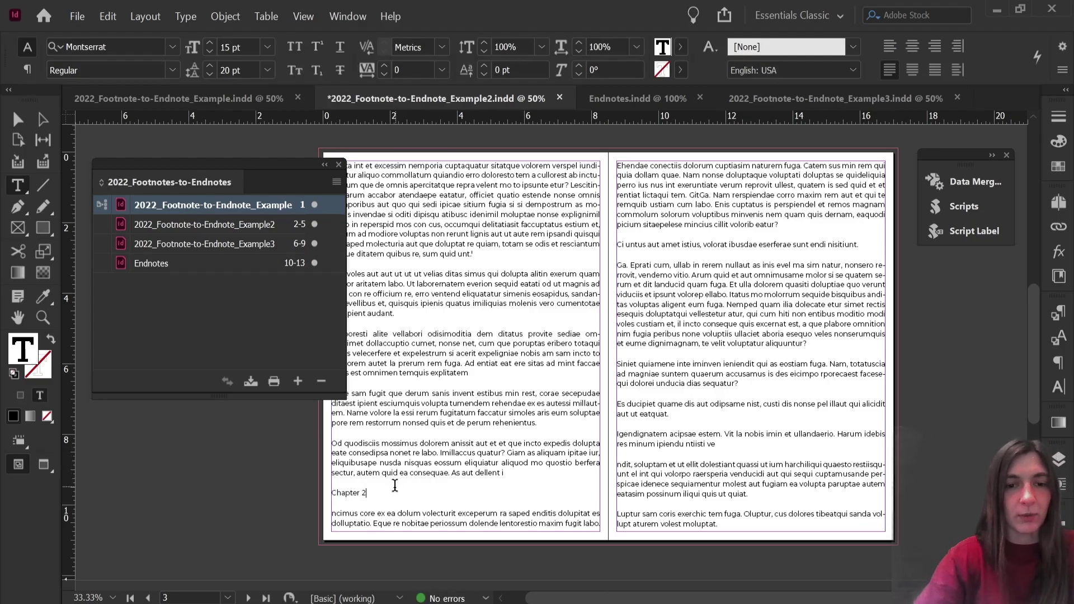
Apply the H1 paragraph style to "Chapter 2" and insert a column break before it to start it on the next page
drag(395, 486, 346, 483)
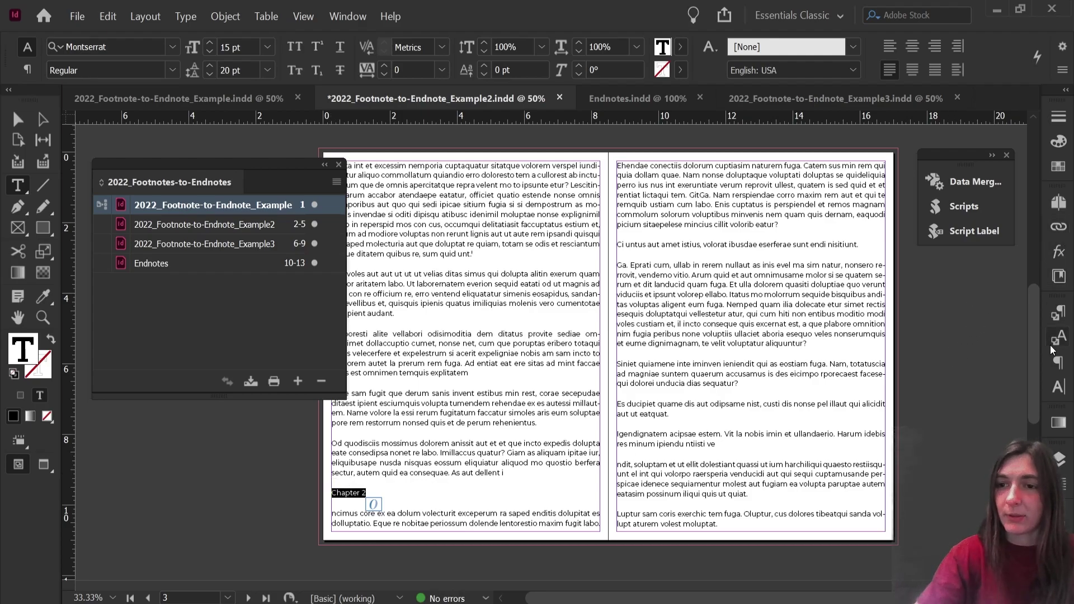
click(1057, 313)
click(907, 309)
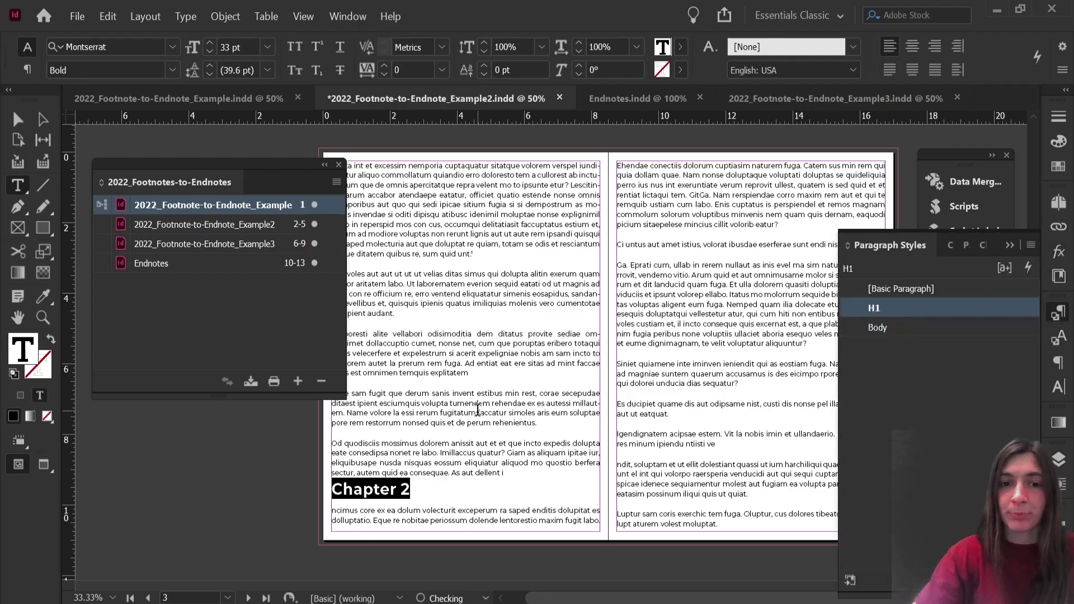
click(457, 488)
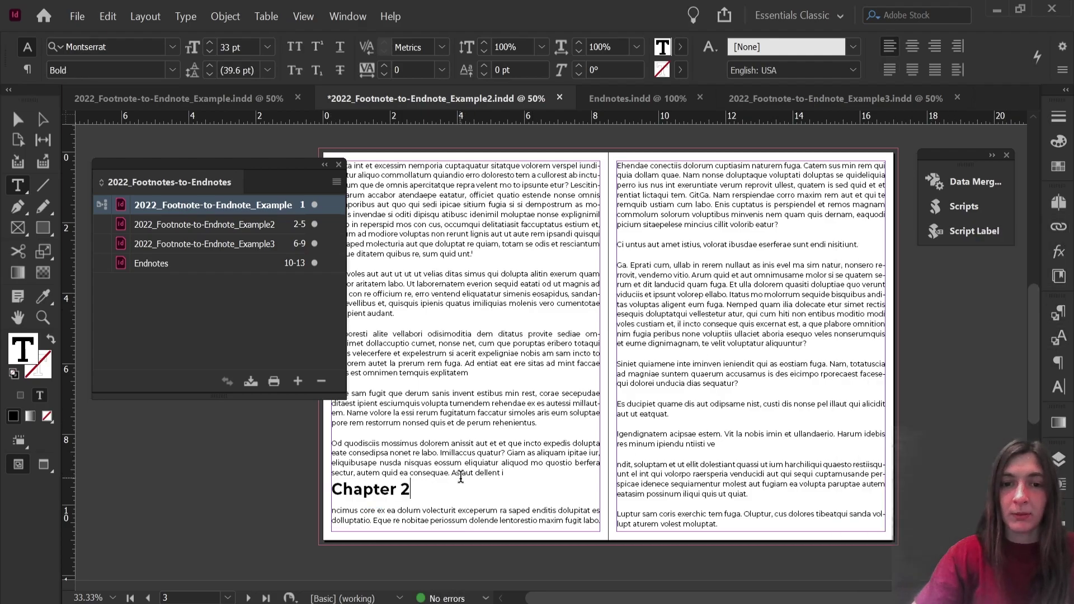
click(332, 488)
key(KP_Enter)
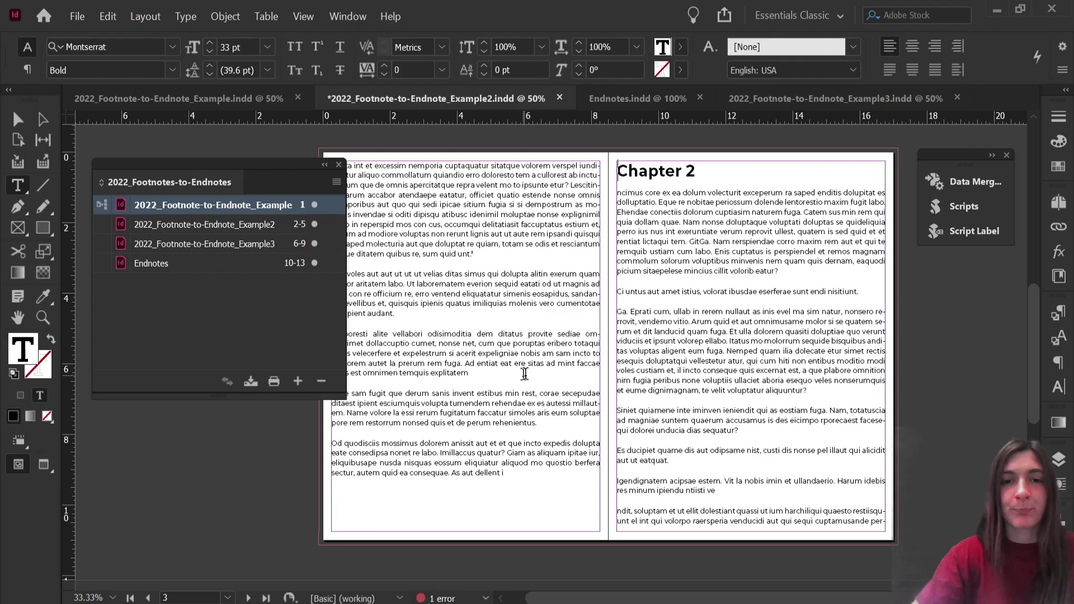
Insert an empty line after the paragraph ending "dolupient audant." and leave text editing with nothing selected
click(526, 317)
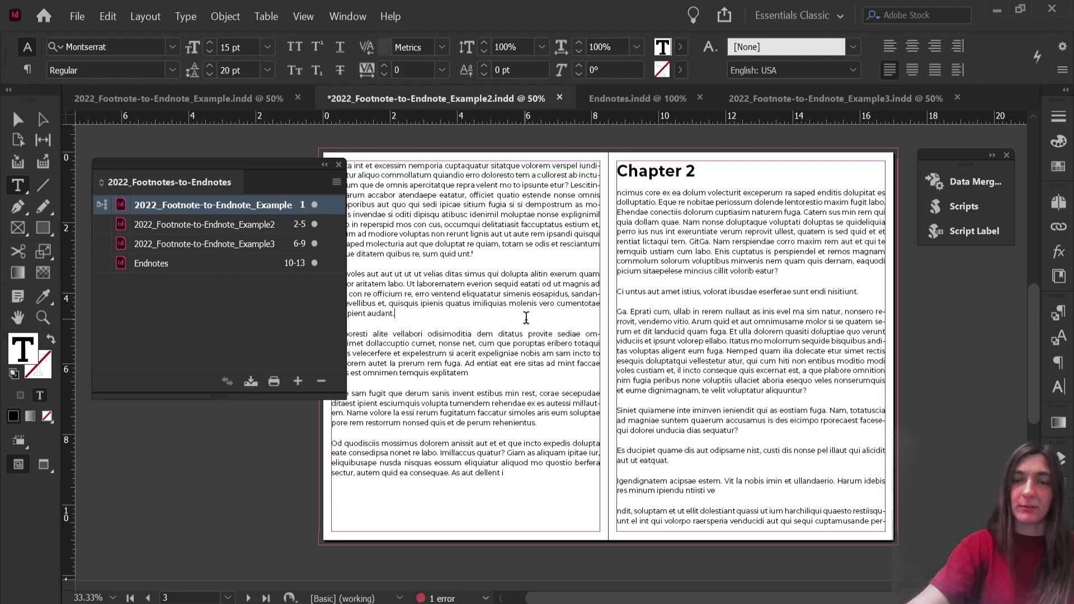
key(Return)
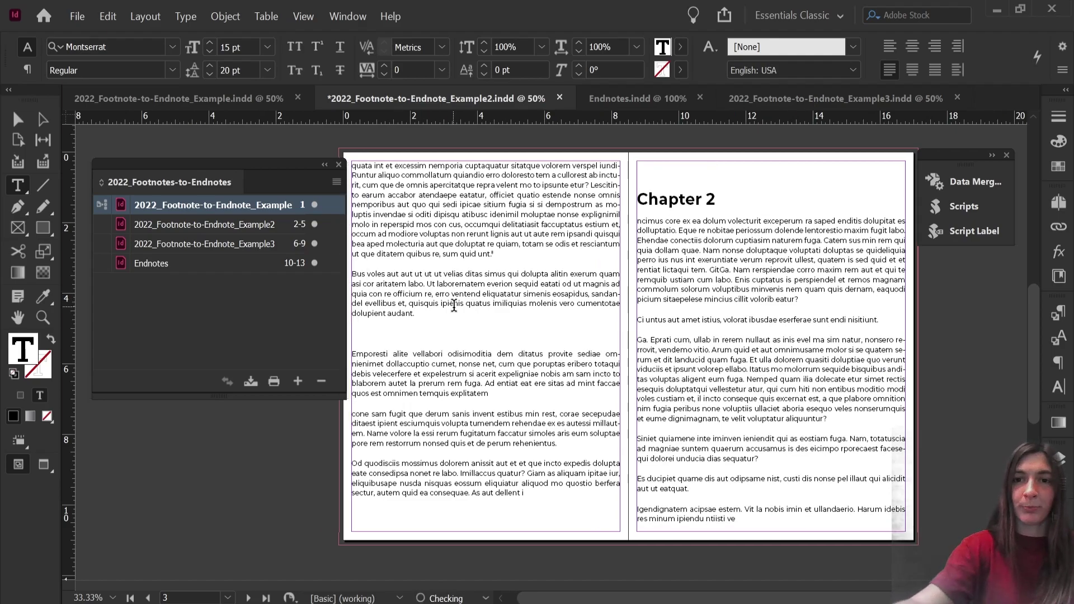
click(18, 119)
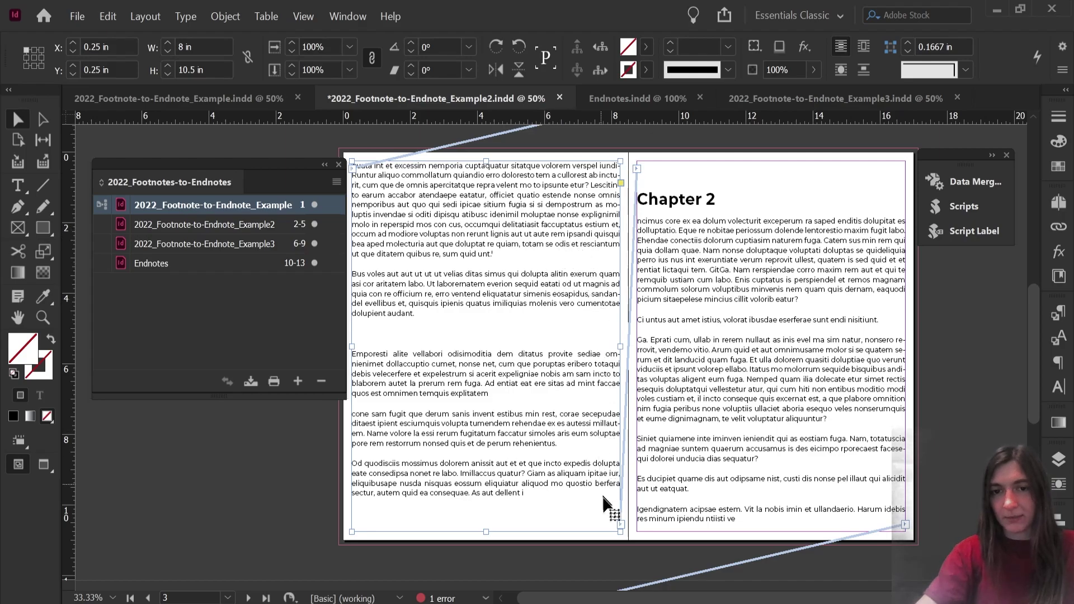
click(959, 330)
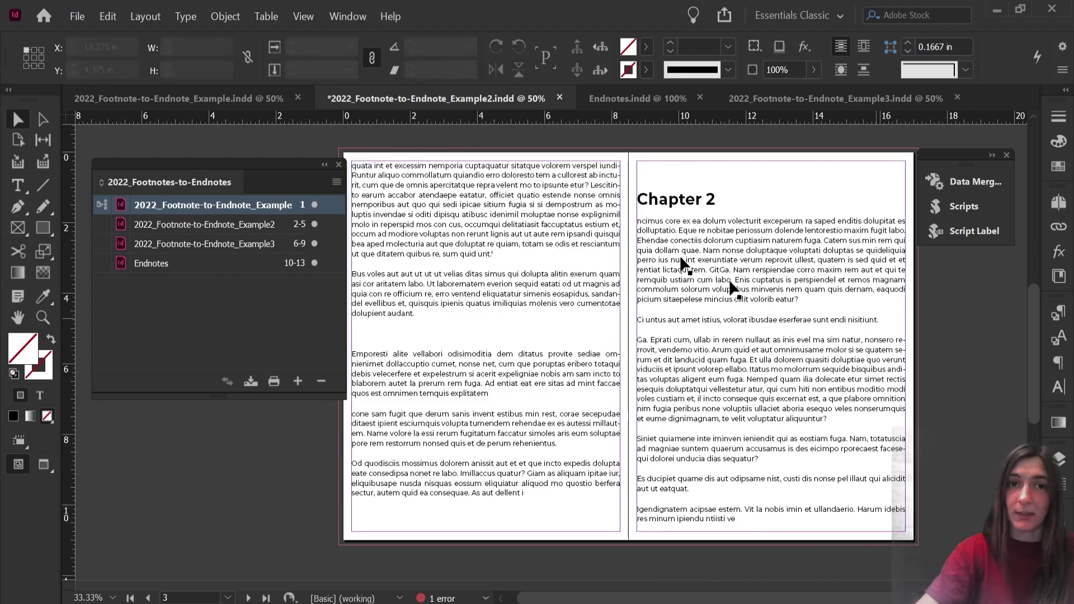
Check the text threads display option and select the text frame before the Chapter 2 page to inspect its threading
click(347, 16)
mouse_move(301, 16)
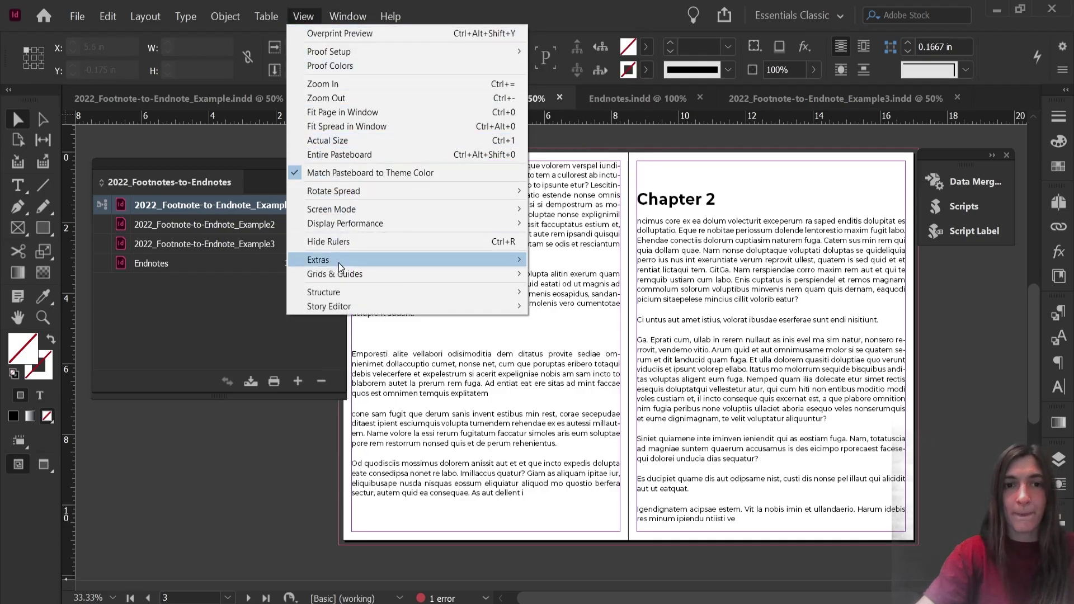
mouse_move(338, 263)
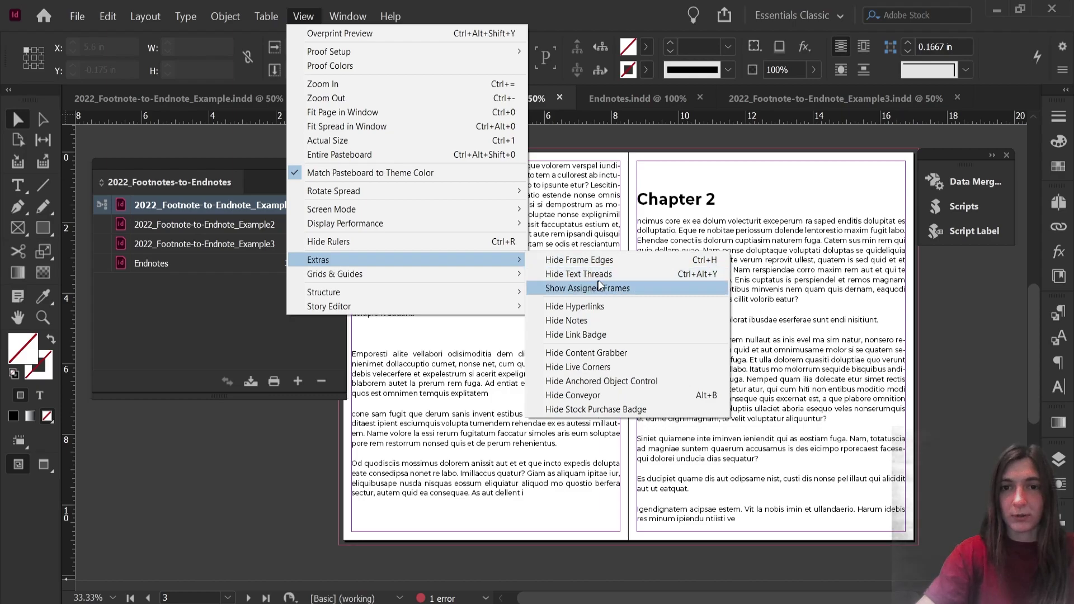
click(636, 273)
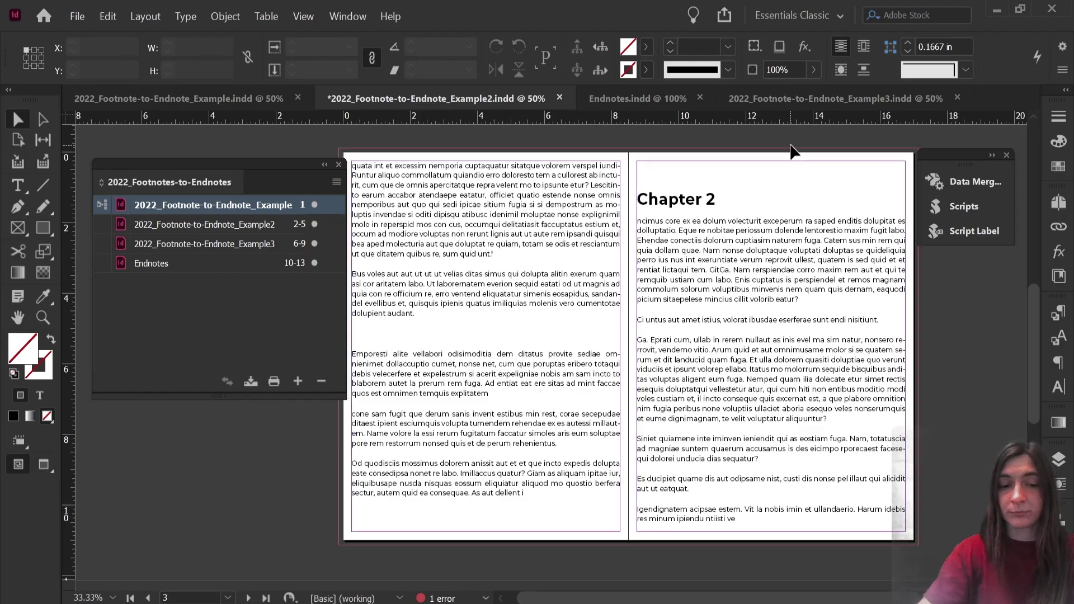
click(593, 284)
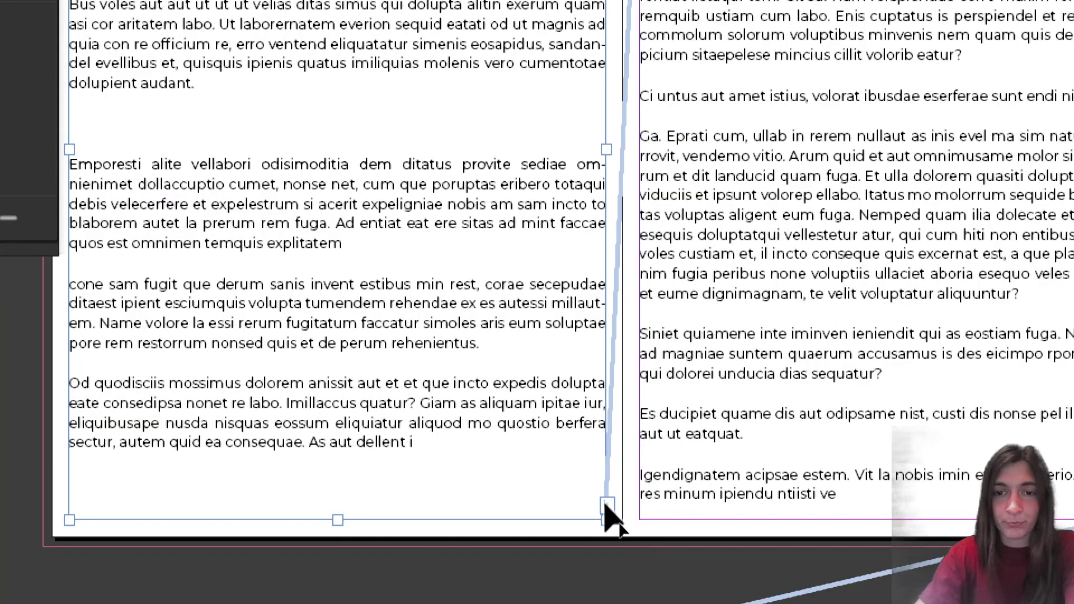
Load the threaded text from the selected frame's out port, try drawing a new frame on the pasteboard, and undo it
click(607, 506)
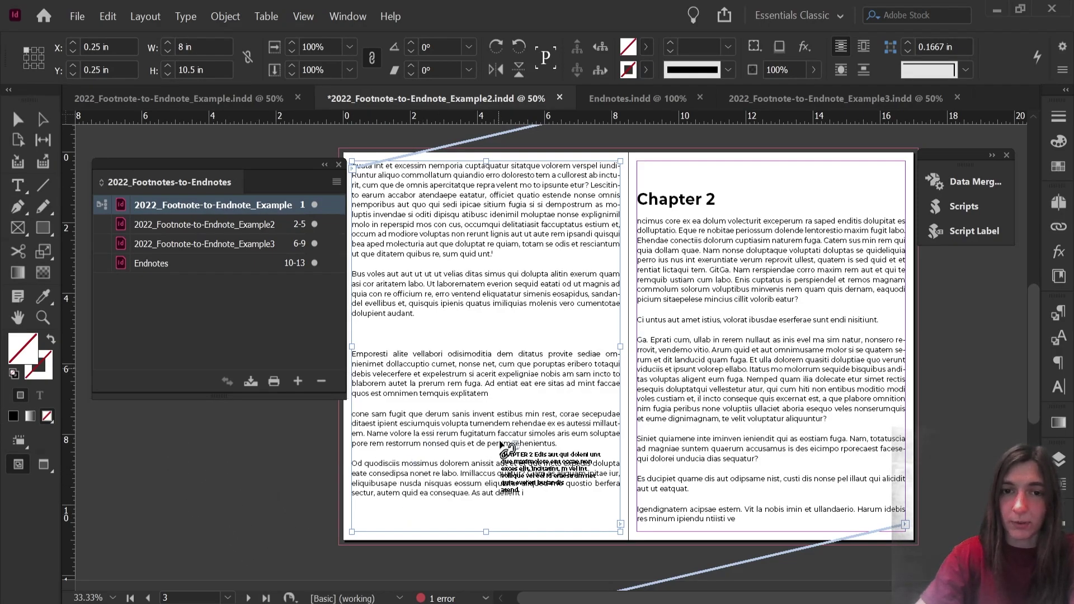
drag(192, 431, 427, 519)
key(ctrl+z)
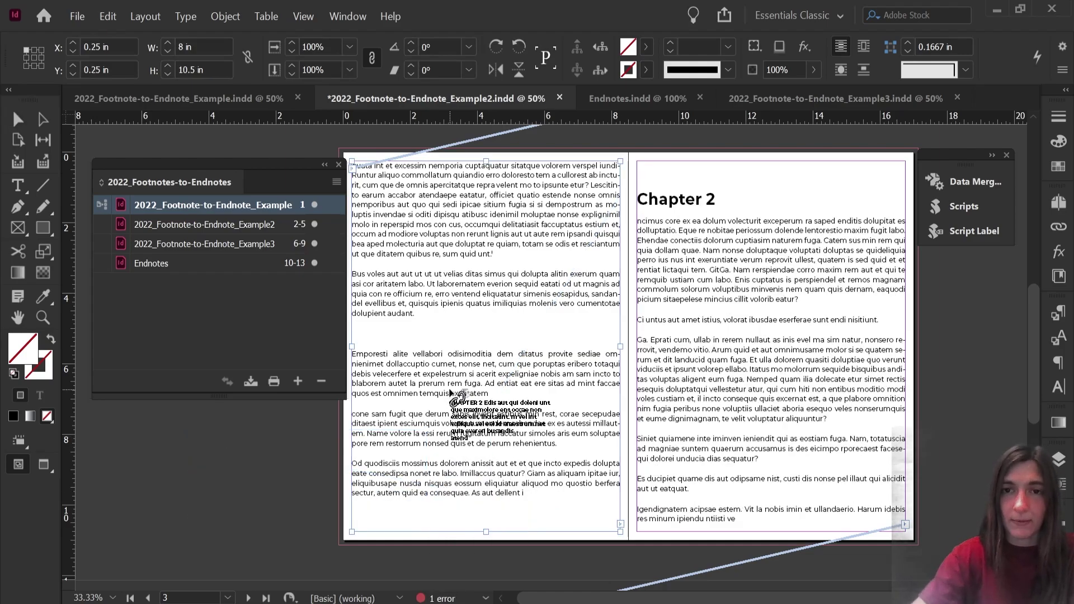
Undo the last change on the Chapter 2 spread, redo it, and leave nothing selected
key(ctrl+z)
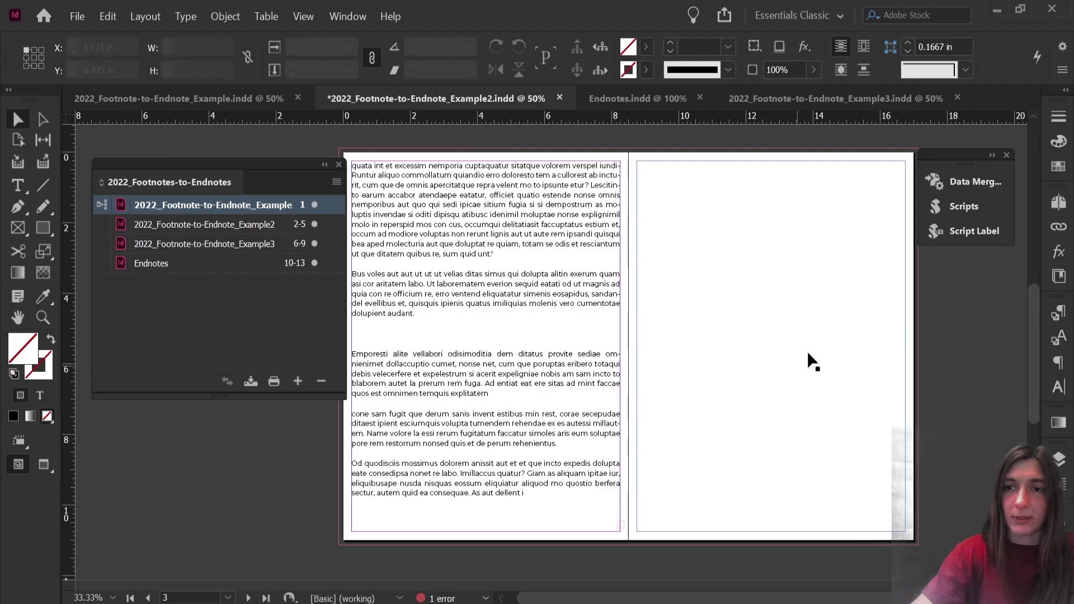
scroll(923, 380, down, 2)
scroll(966, 391, up, 5)
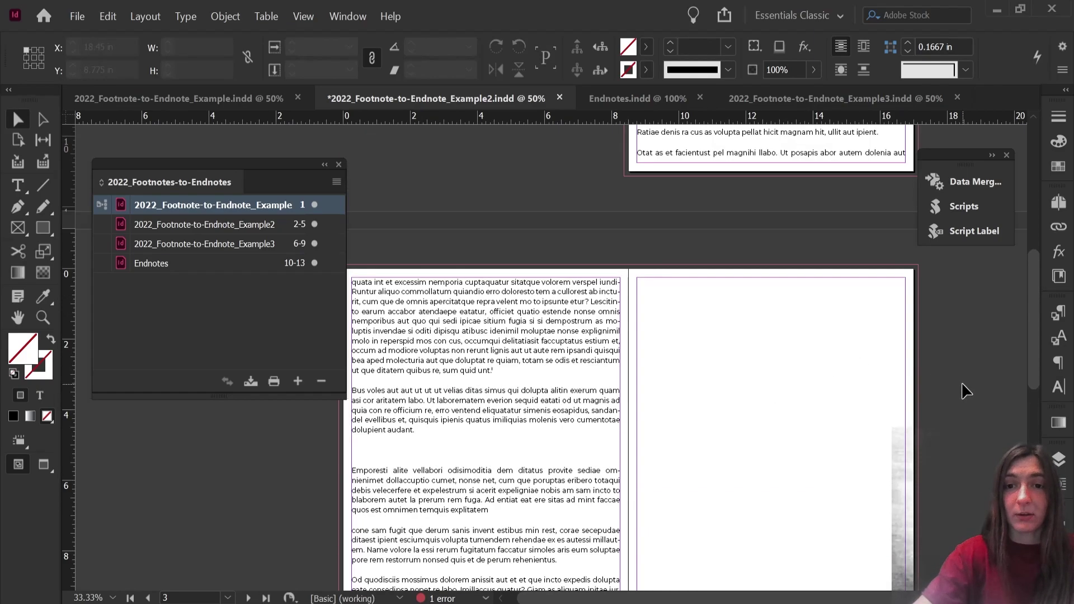
scroll(966, 390, down, 3)
key(ctrl+shift+z)
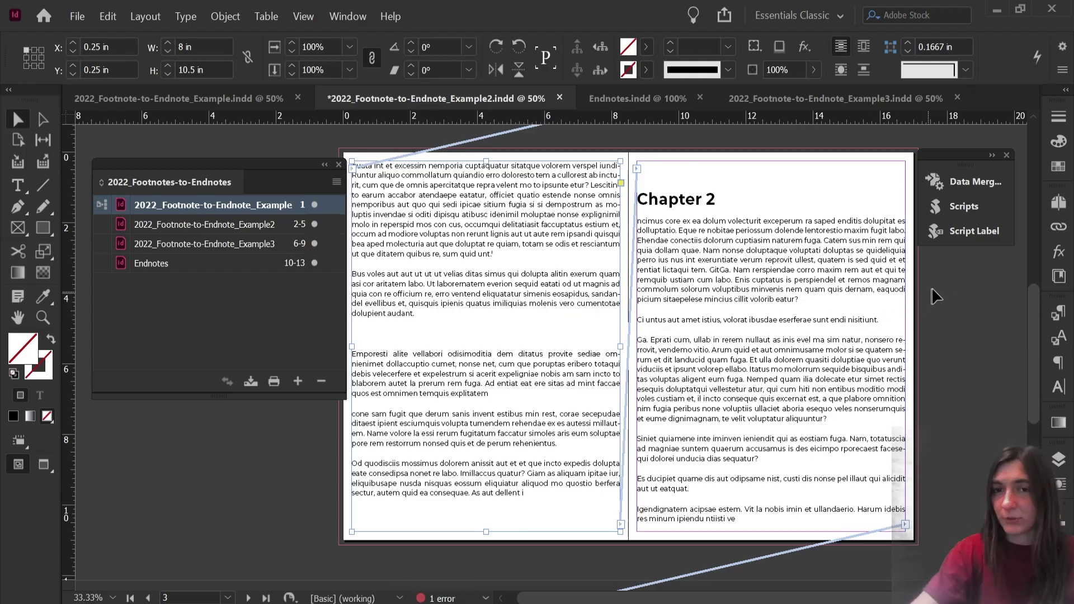
click(949, 287)
Switch to the browser, open the StorySplitter script from the creativepro article's download link, and look through its code
key(alt+Tab)
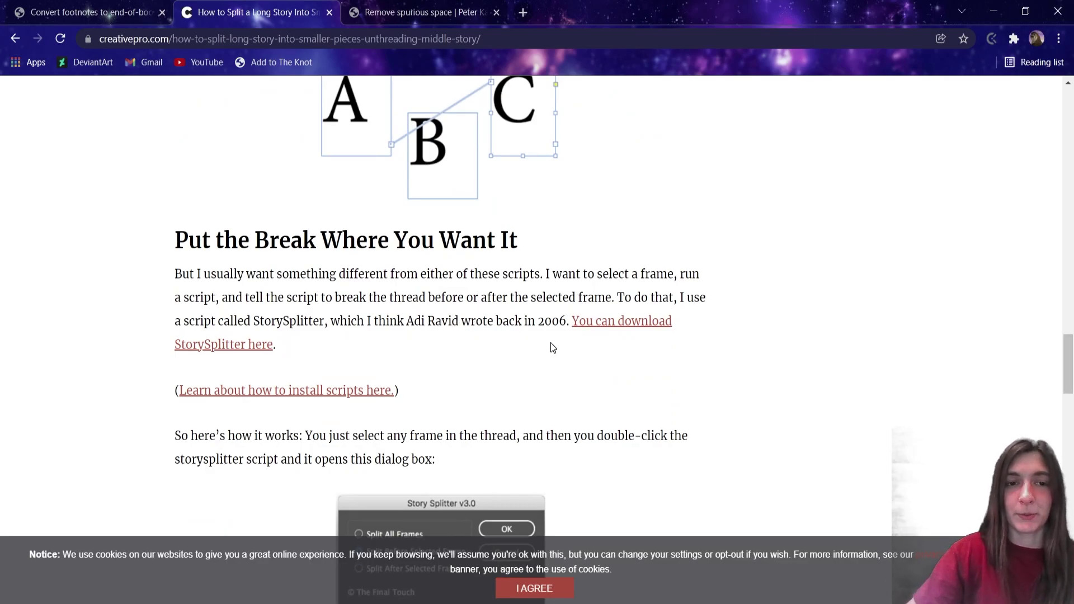
click(603, 323)
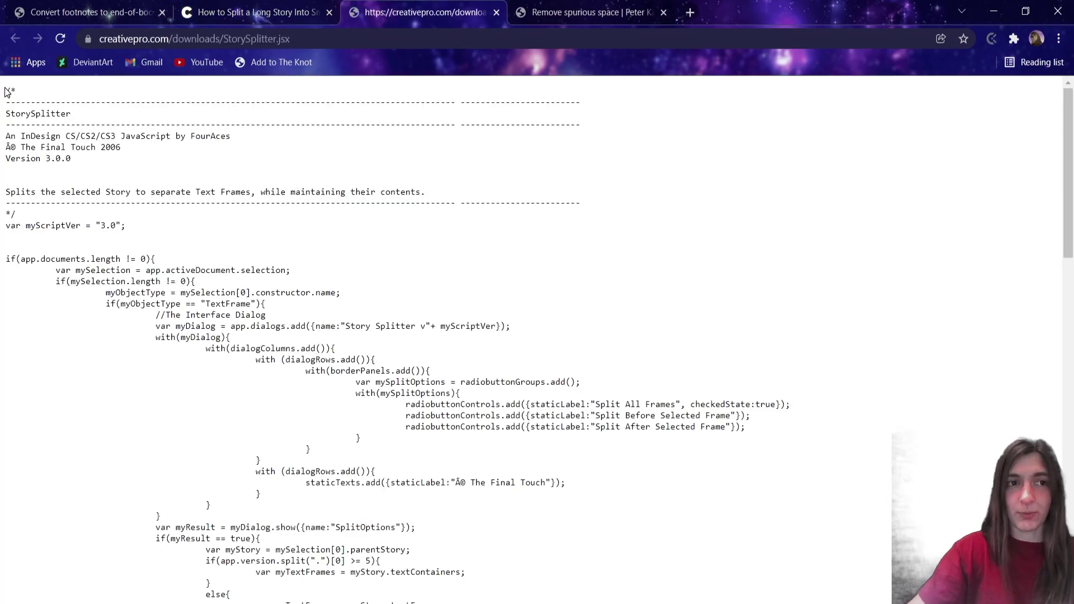
drag(7, 92, 412, 551)
scroll(789, 356, down, 10)
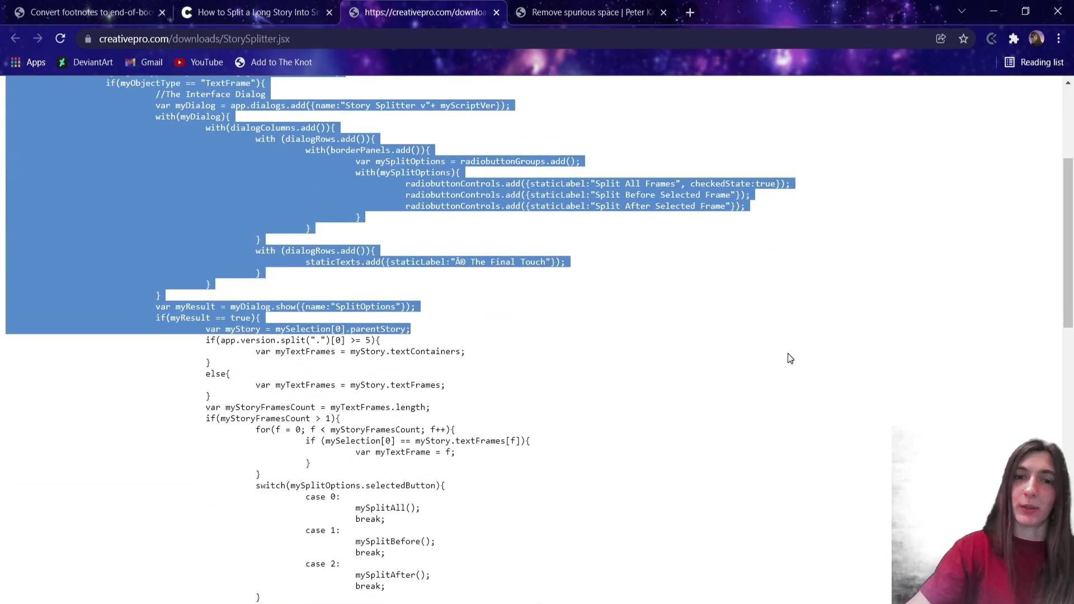
scroll(800, 374, down, 8)
scroll(801, 375, up, 20)
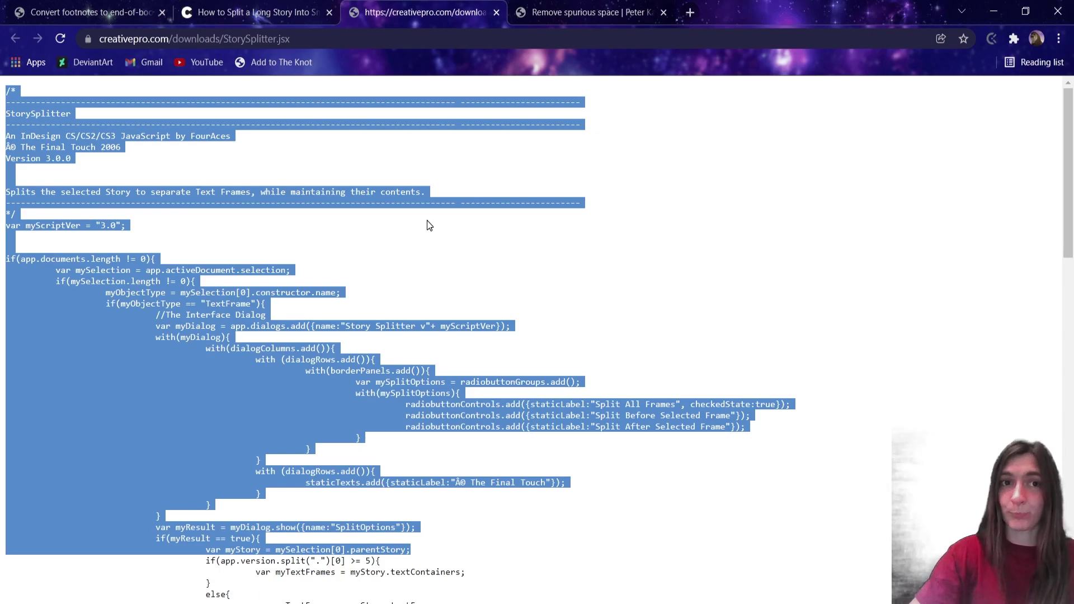
Return to the article, start saving the linked StorySplitter.jsx file to Downloads, and cancel the save
click(217, 7)
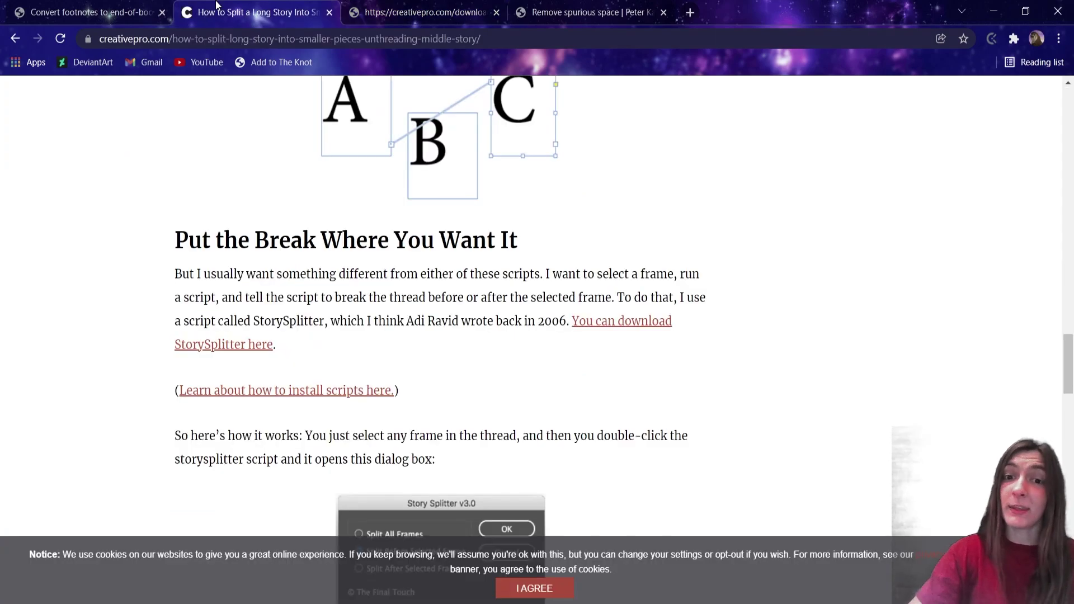
right_click(634, 328)
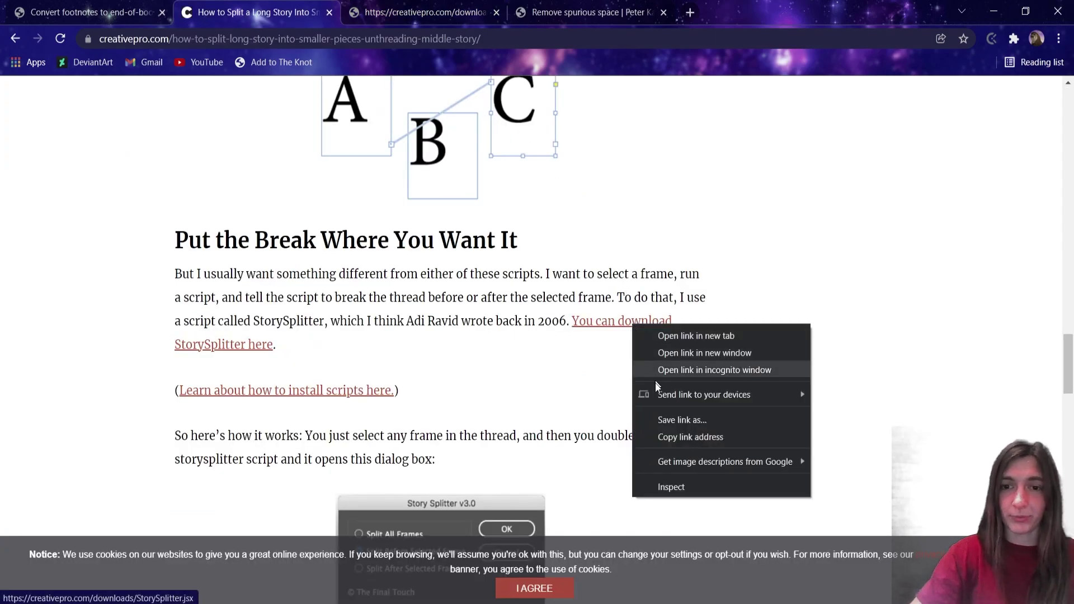
click(656, 421)
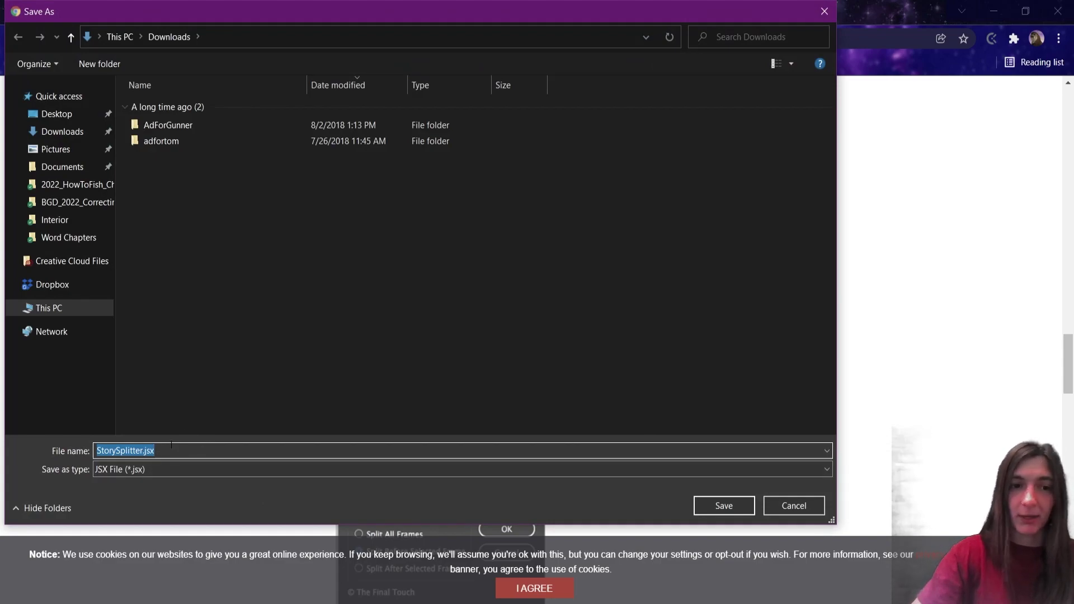
click(794, 506)
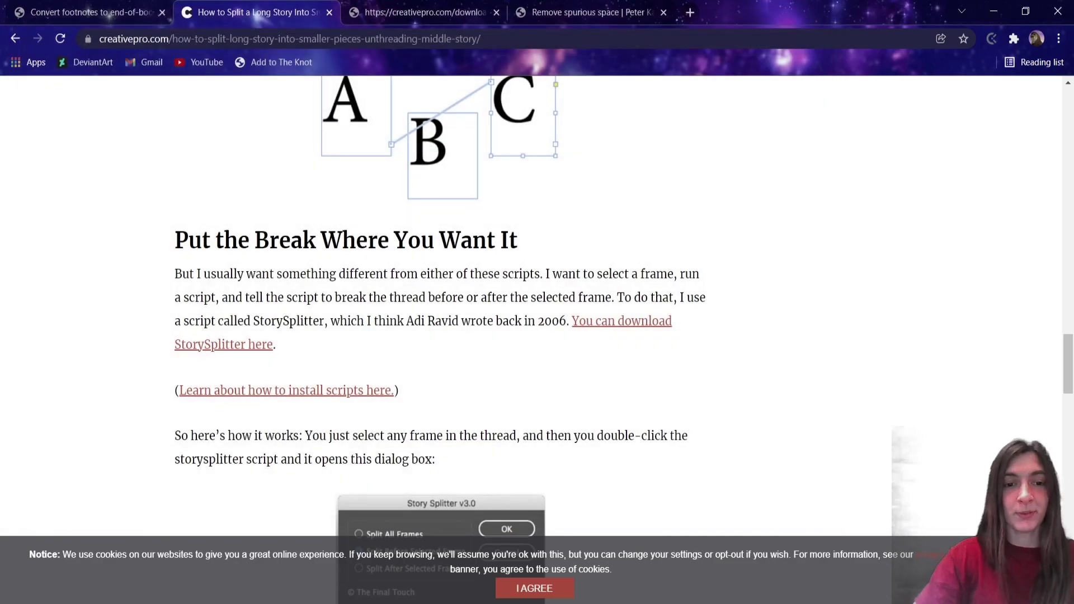
Switch to InDesign and run SplitStory-byAdiRavid.jsx on the text frame before the Chapter 2 page with Split After Selected Frame
key(alt+Tab)
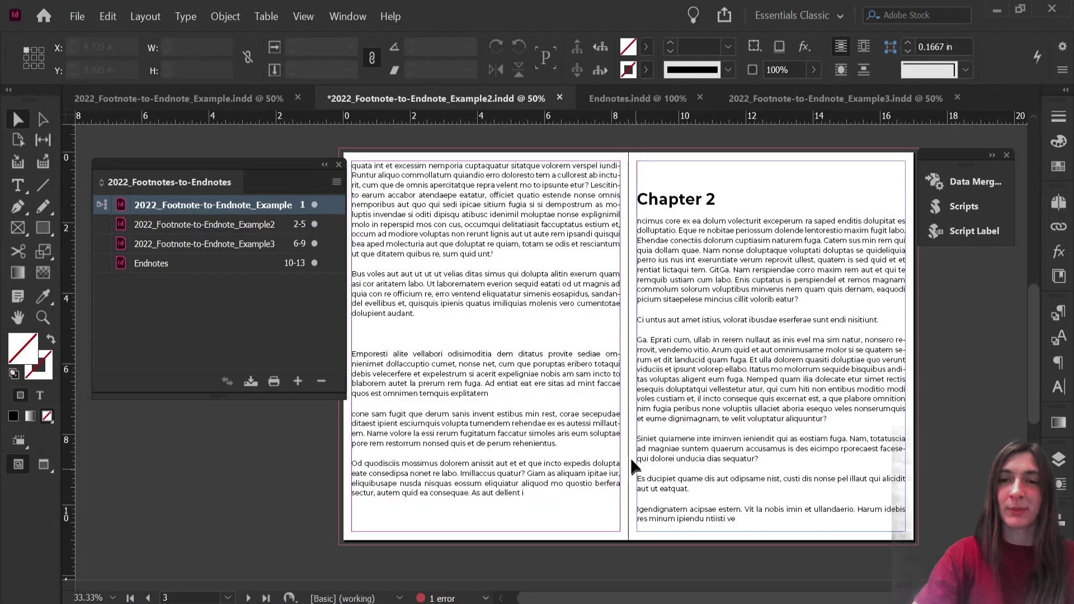
click(614, 411)
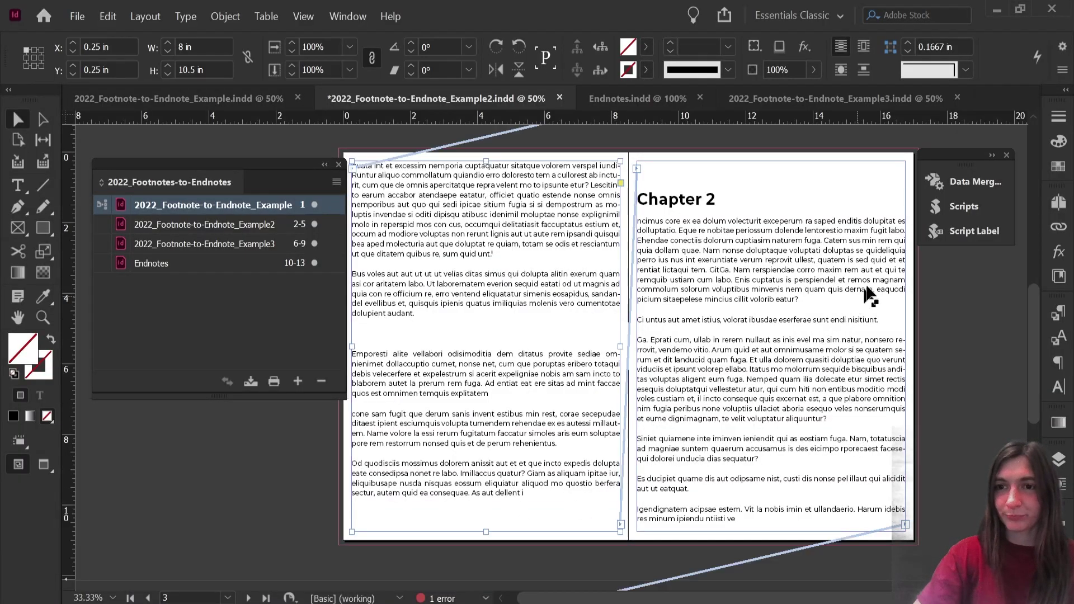
click(953, 207)
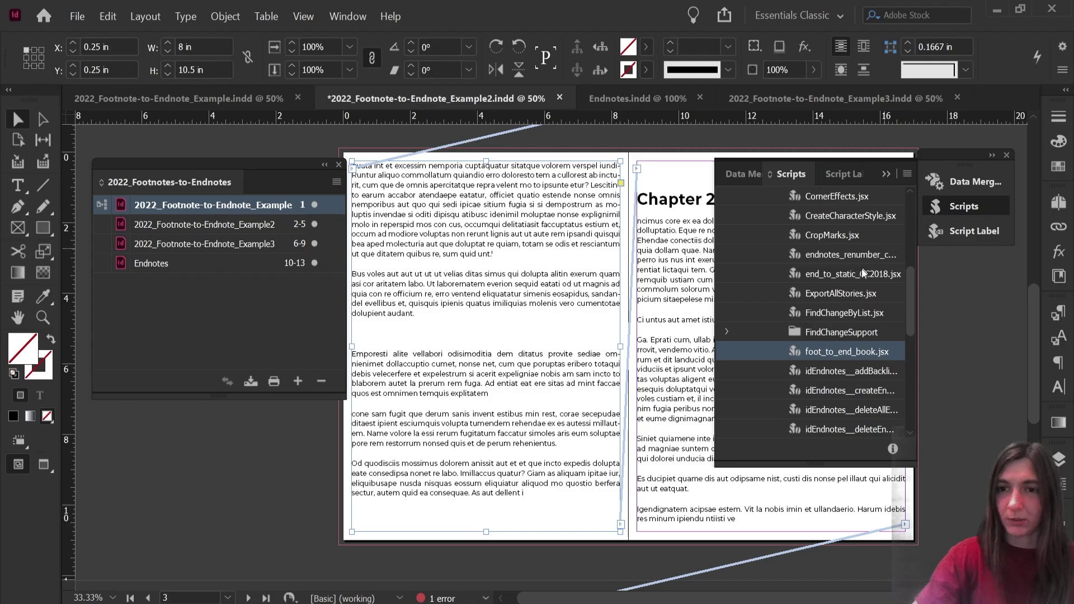
scroll(863, 349, down, 5)
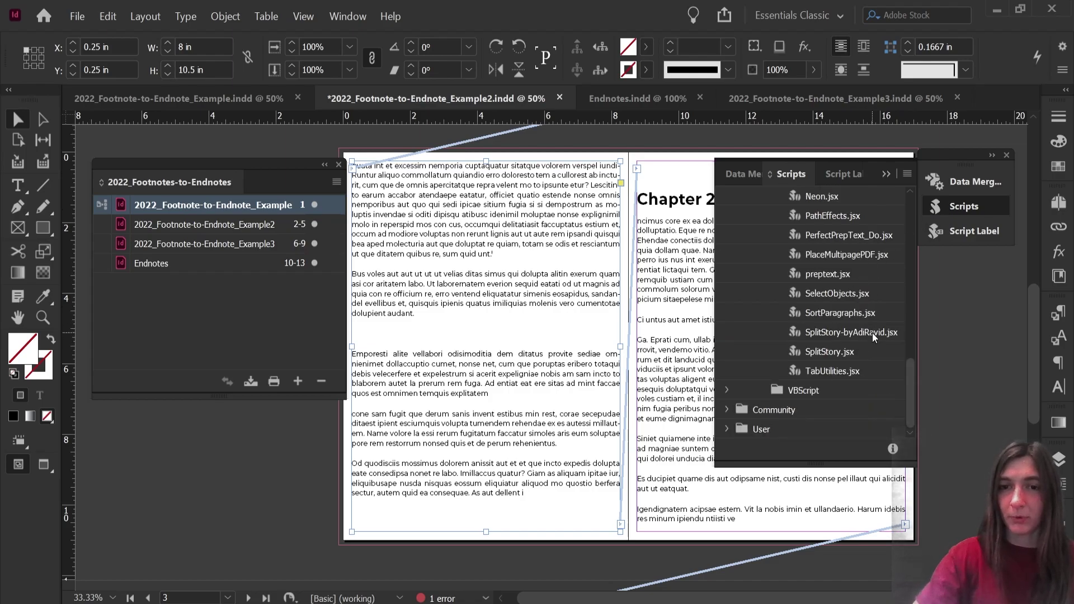
double_click(872, 333)
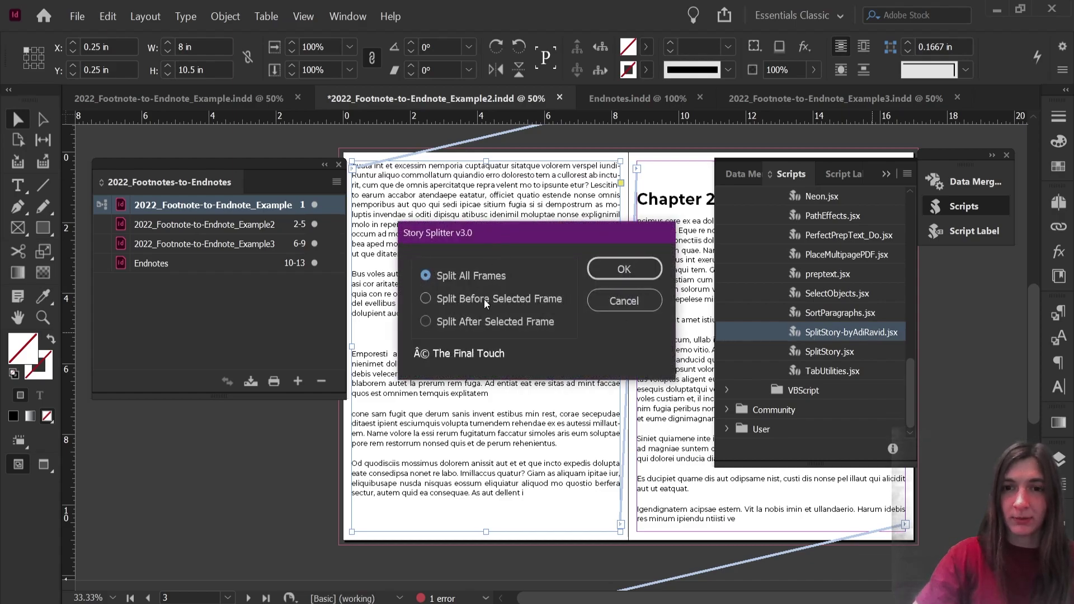
click(477, 320)
drag(524, 237, 219, 274)
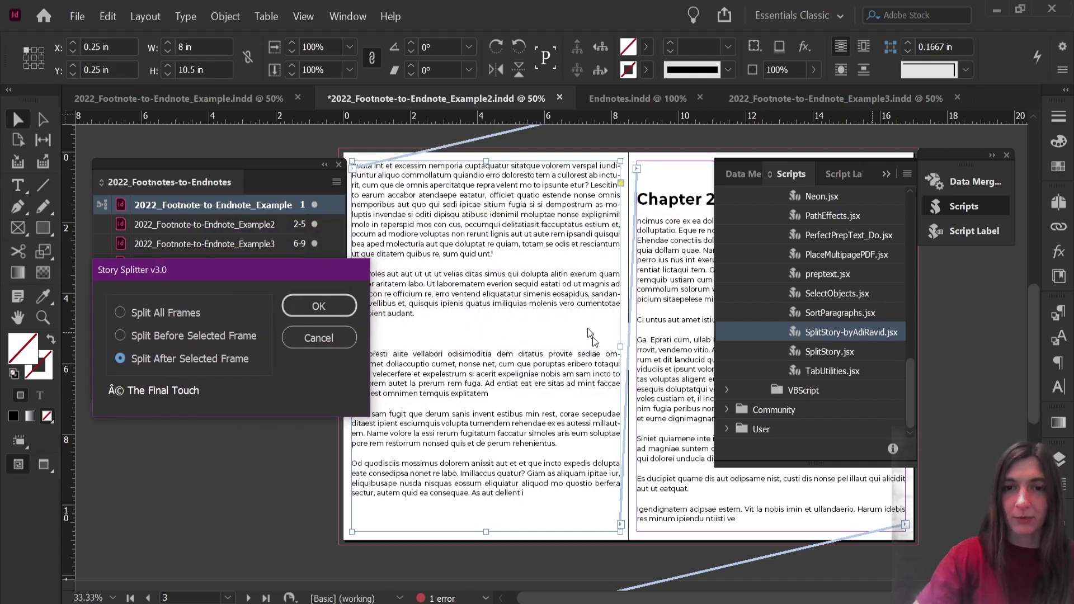
click(320, 300)
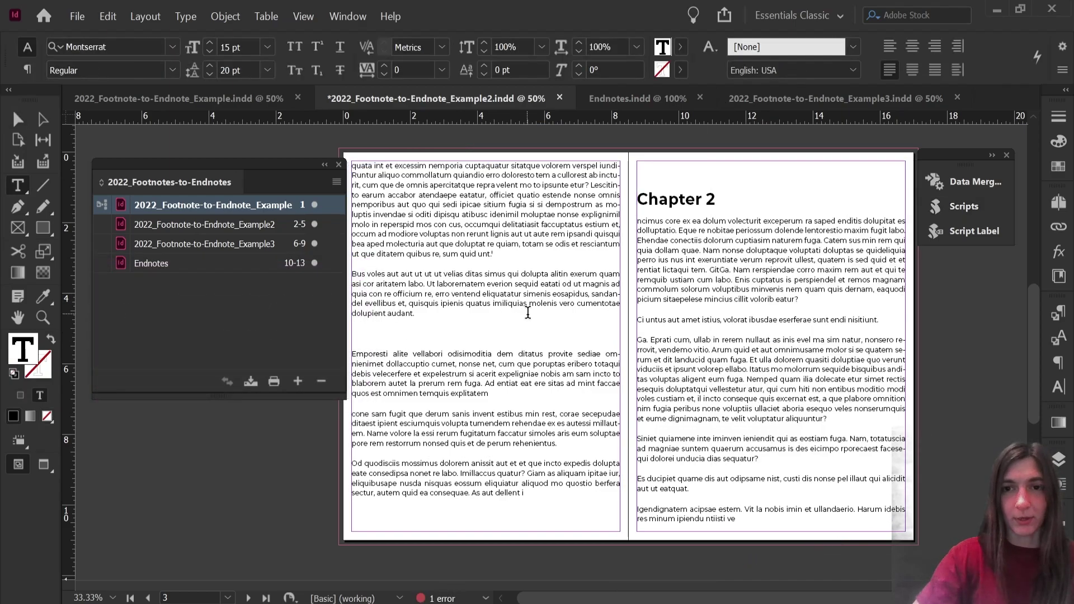
Inspect the threading of the split frame and the surrounding pages with the Selection tool
click(17, 120)
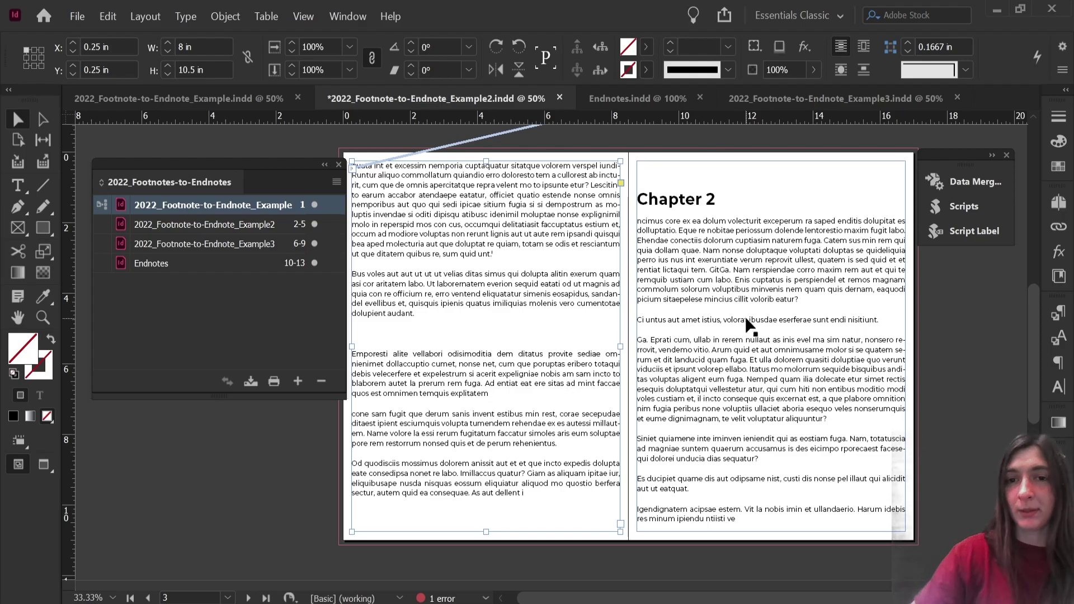
scroll(832, 412, up, 3)
scroll(831, 412, down, 4)
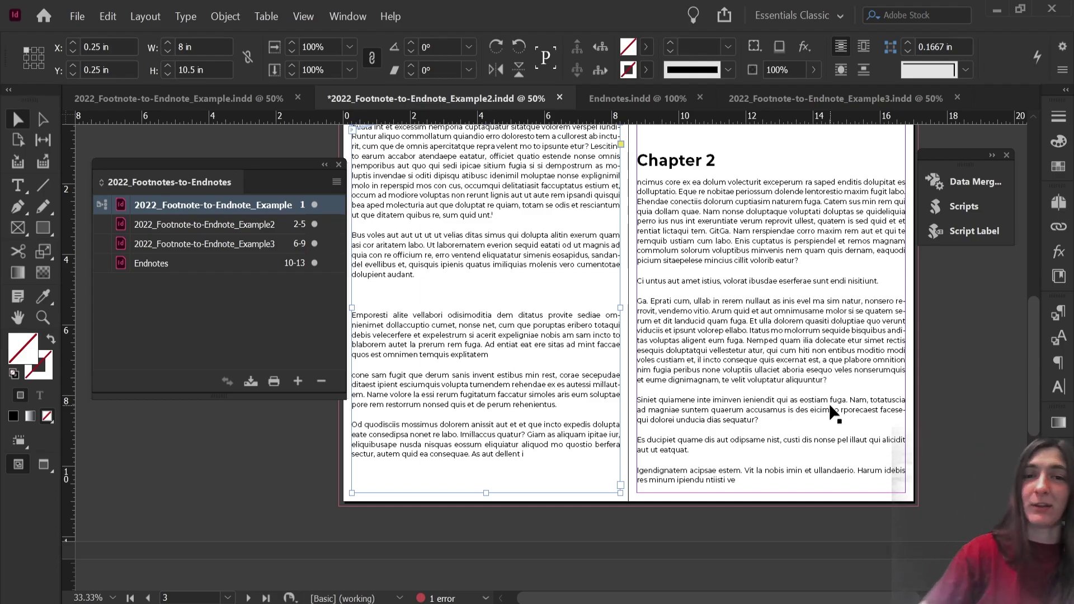
scroll(481, 392, up, 5)
scroll(486, 385, down, 4)
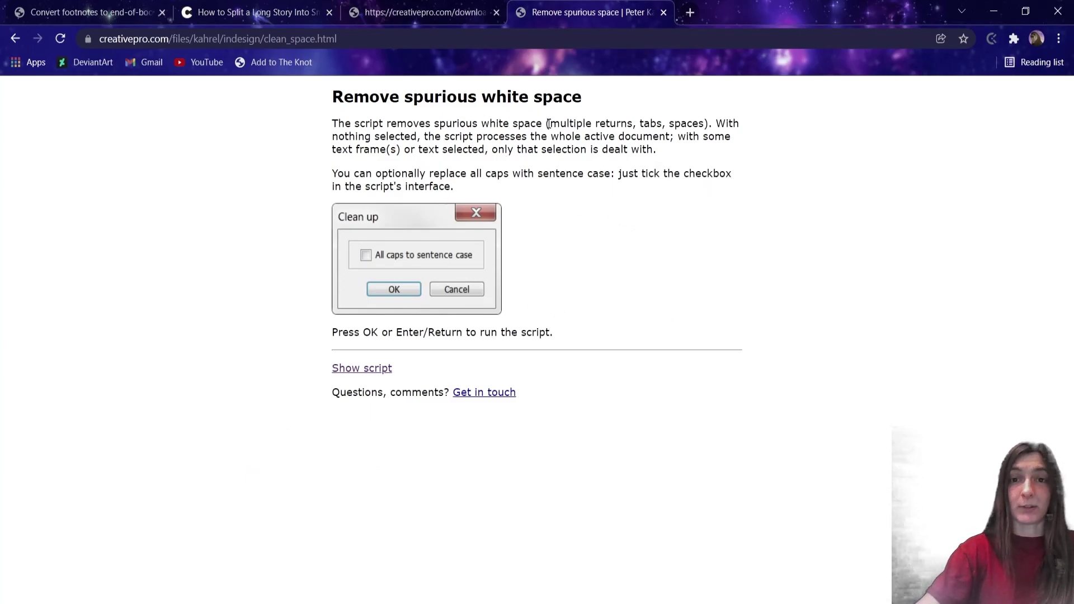
Read which kinds of white space the script on the Remove spurious white space page handles, and return to InDesign
drag(548, 123, 711, 119)
click(683, 139)
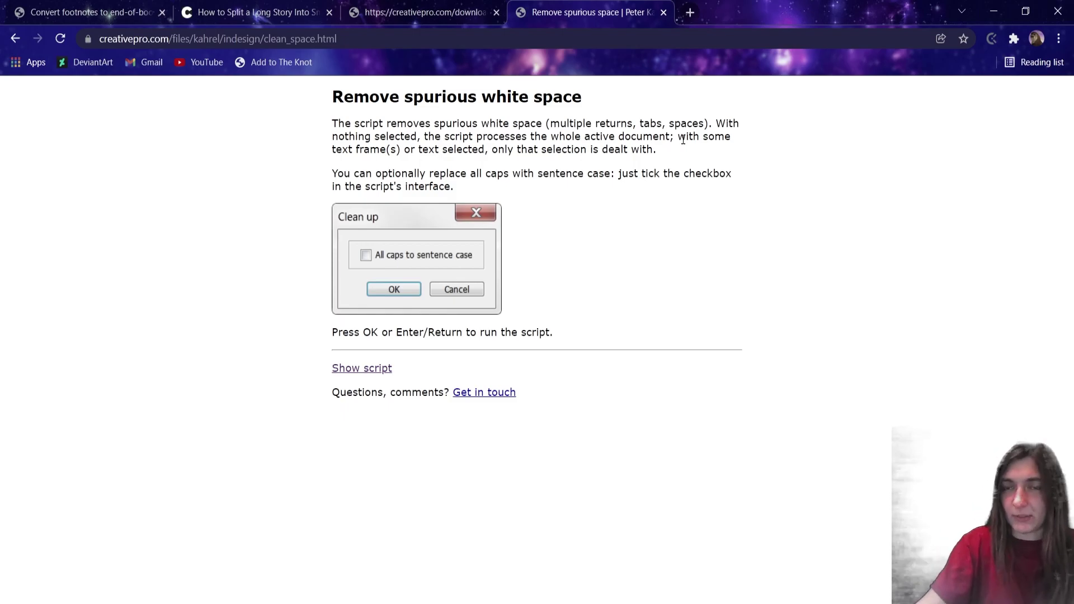
key(alt+Tab)
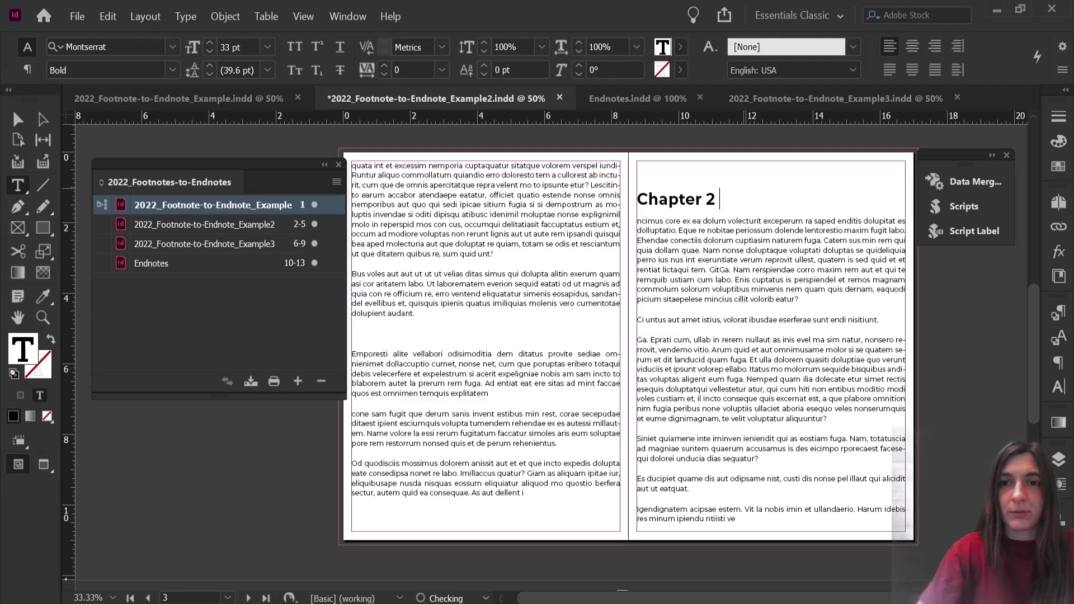
Add white space before the "Ci untus aut amet istius" paragraph and two extra returns after it, leaving the frame selected
click(830, 300)
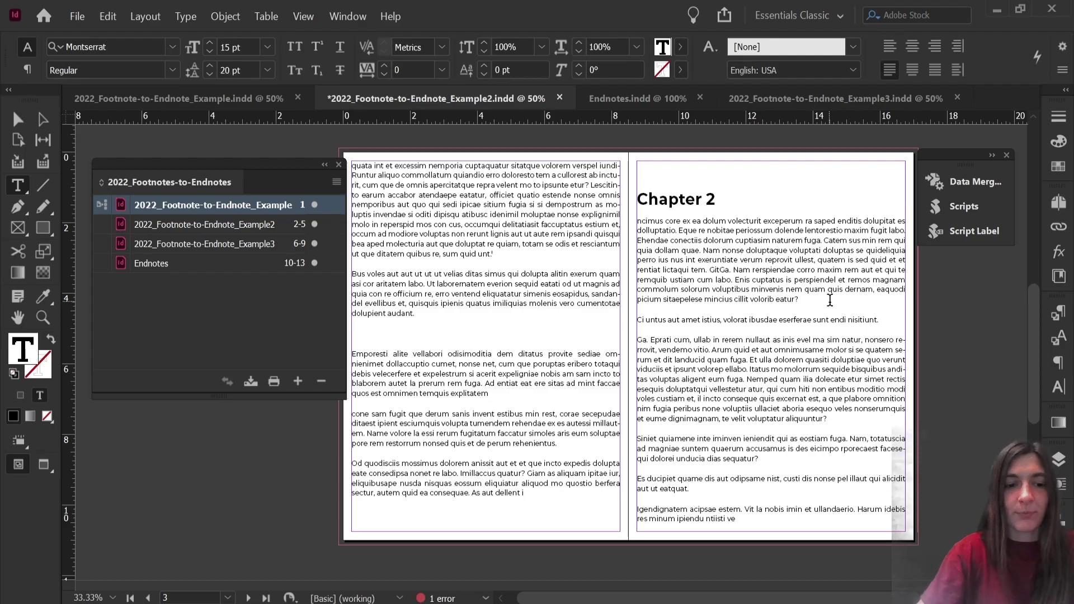
click(640, 324)
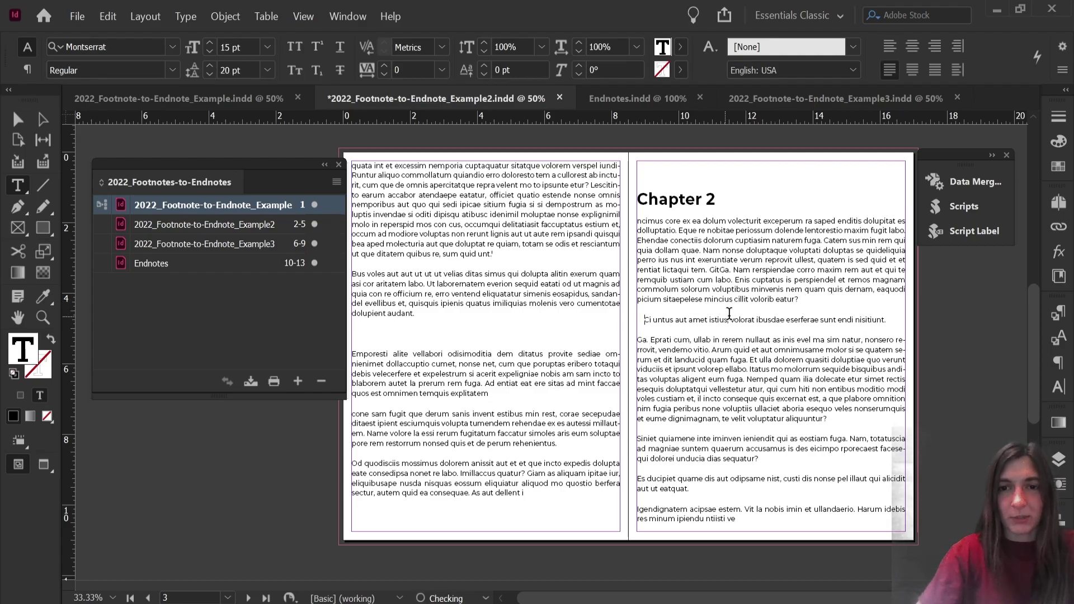
click(893, 320)
key(Return)
key(Return)
key(Escape)
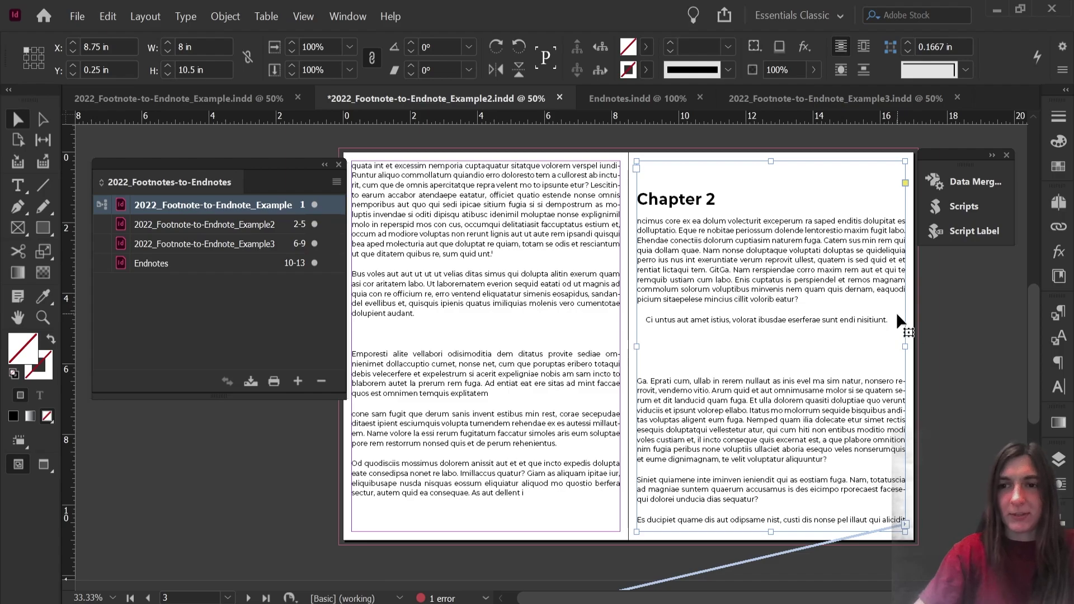
Run clean_space.jsx on the selected Chapter 2 frame with All caps to sentence case unchecked
scroll(839, 308, right, 3)
scroll(749, 294, up, 1)
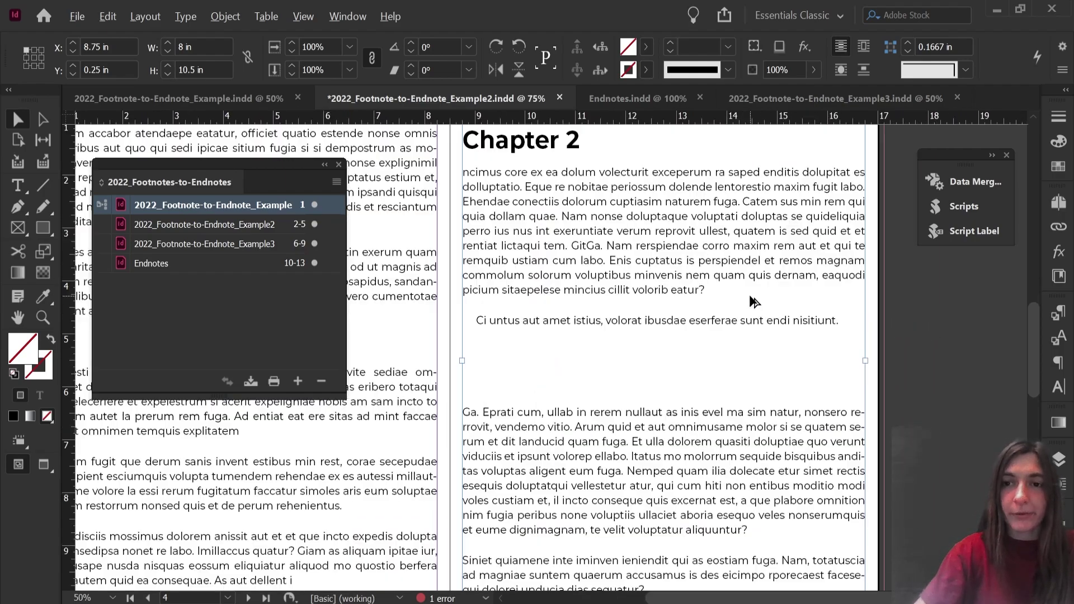
click(978, 206)
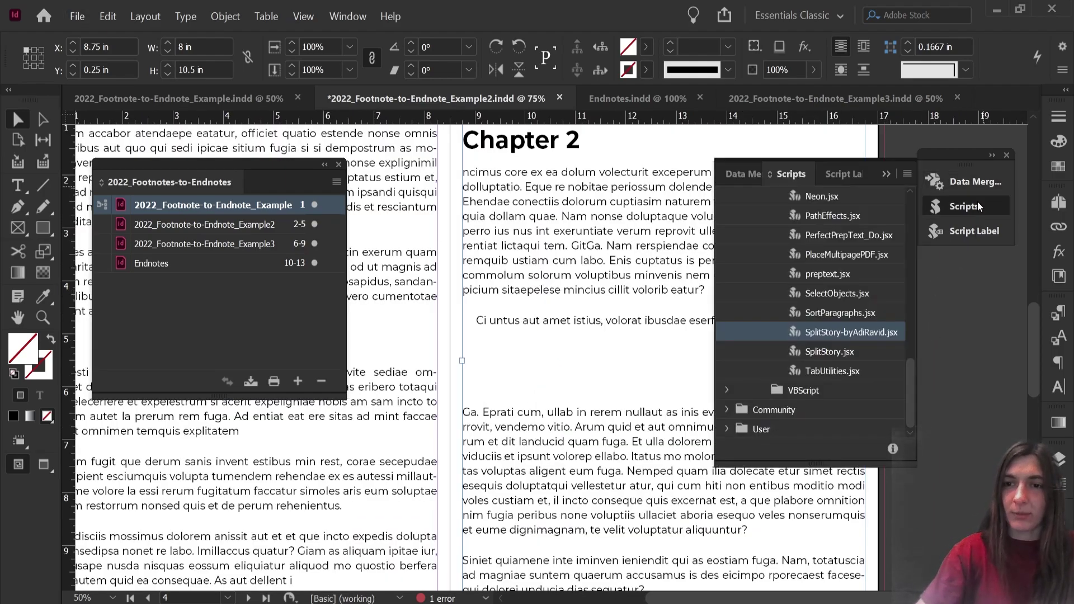
scroll(827, 313, up, 10)
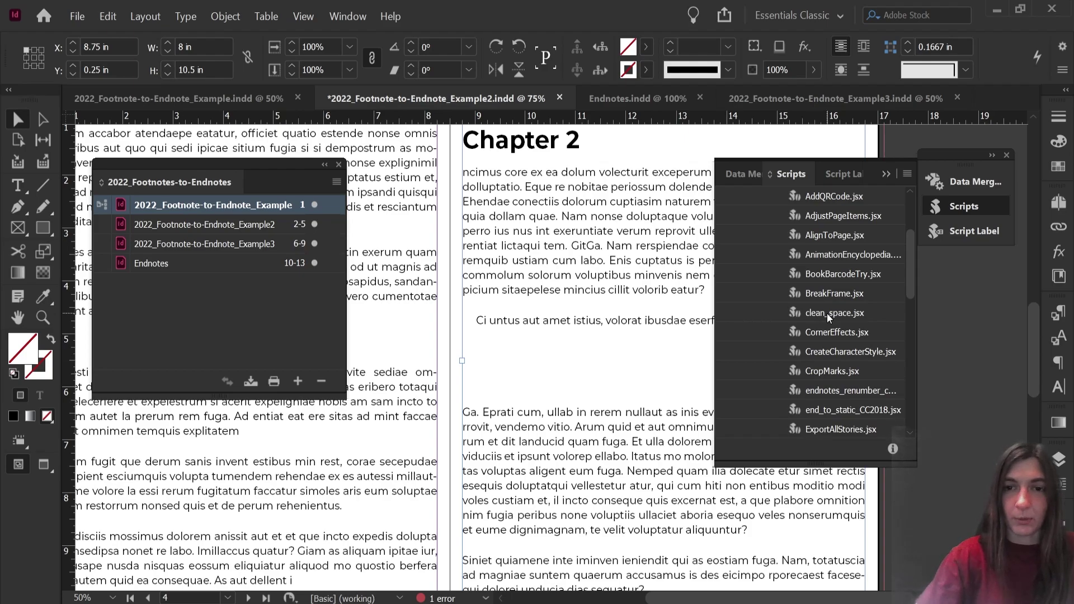
double_click(827, 313)
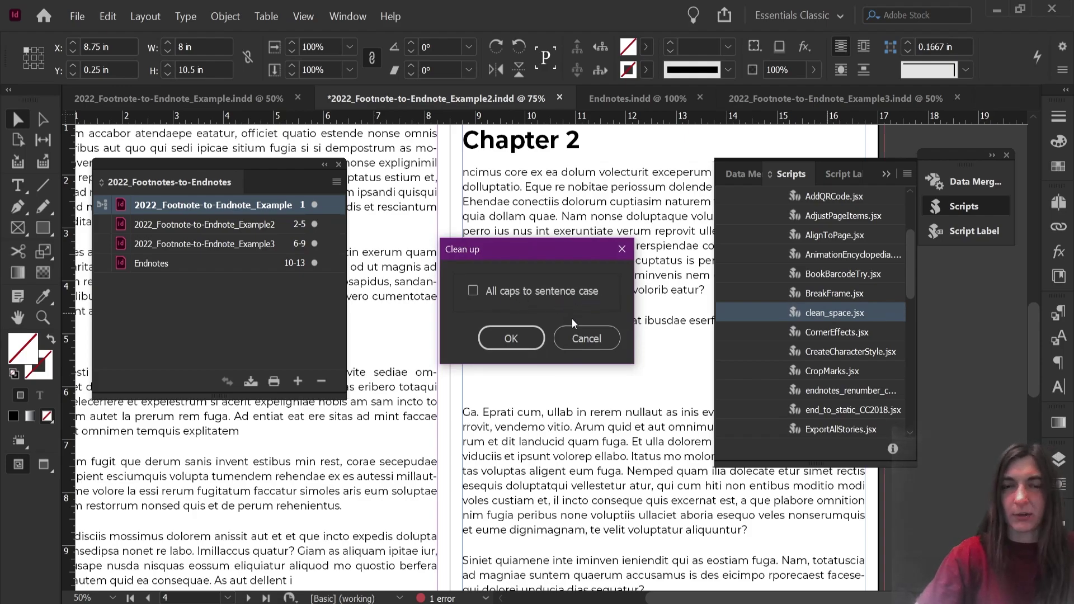
click(532, 331)
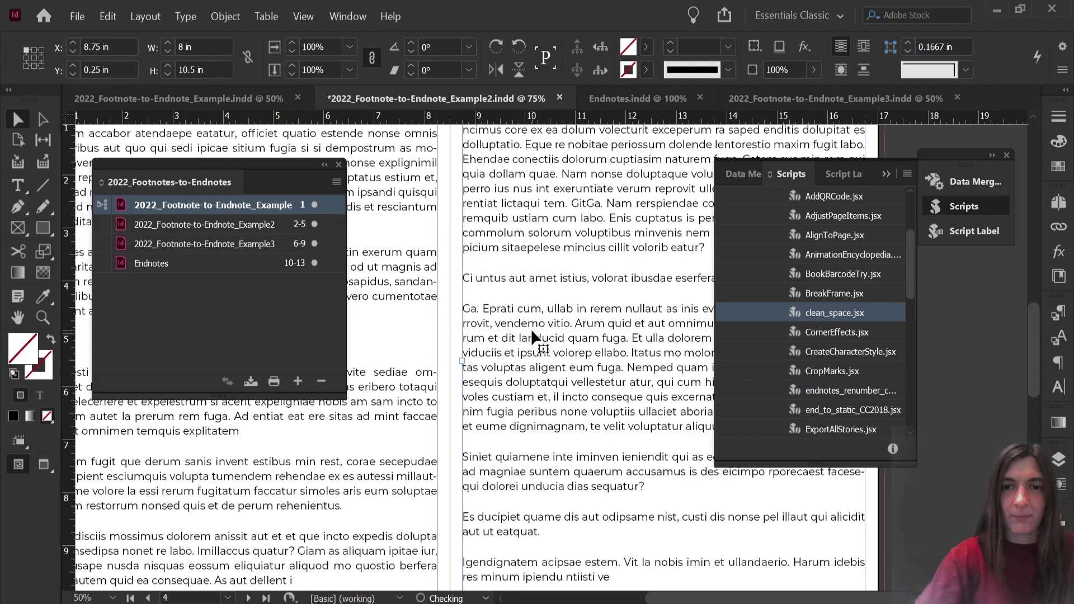
Collapse the scripts list and examine the spacing around the cleaned "Ci untus aut amet istius" paragraph
key(ctrl+minus)
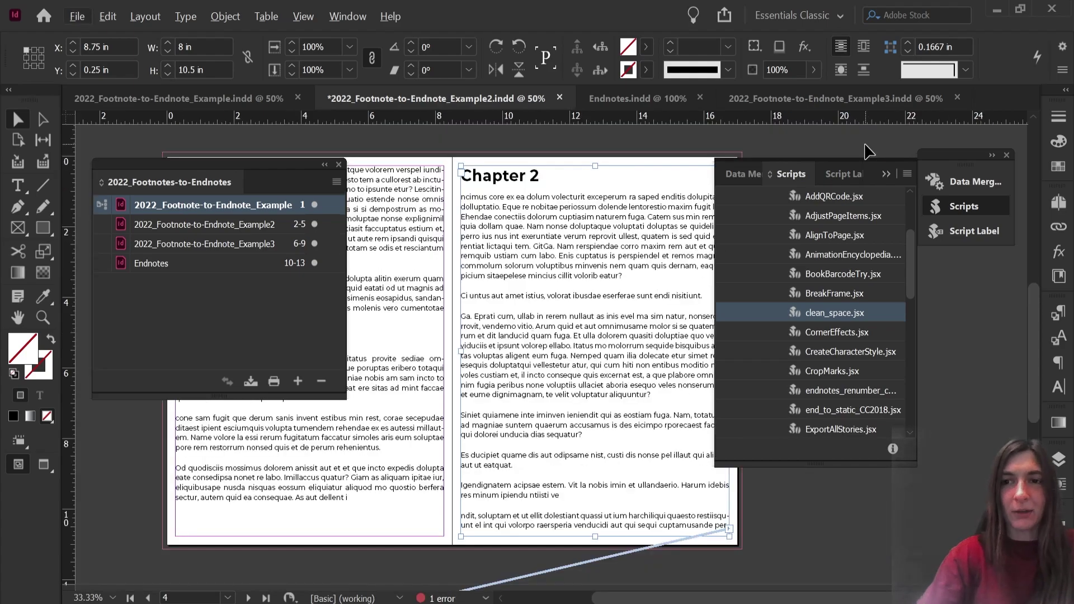
click(886, 174)
scroll(682, 293, up, 2)
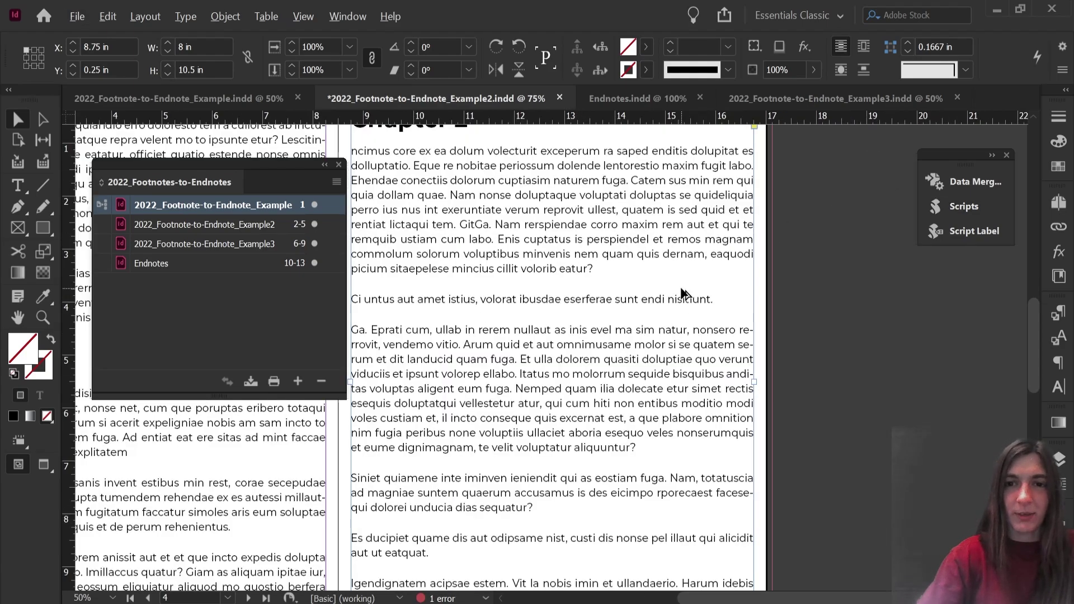
key(t)
drag(626, 271, 668, 469)
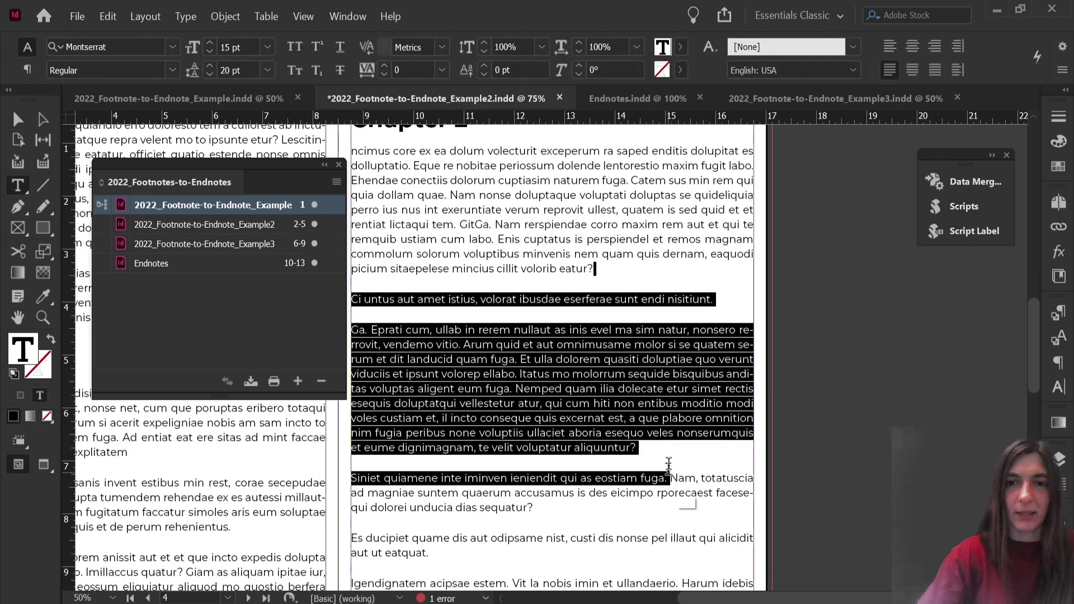
scroll(633, 358, up, 2)
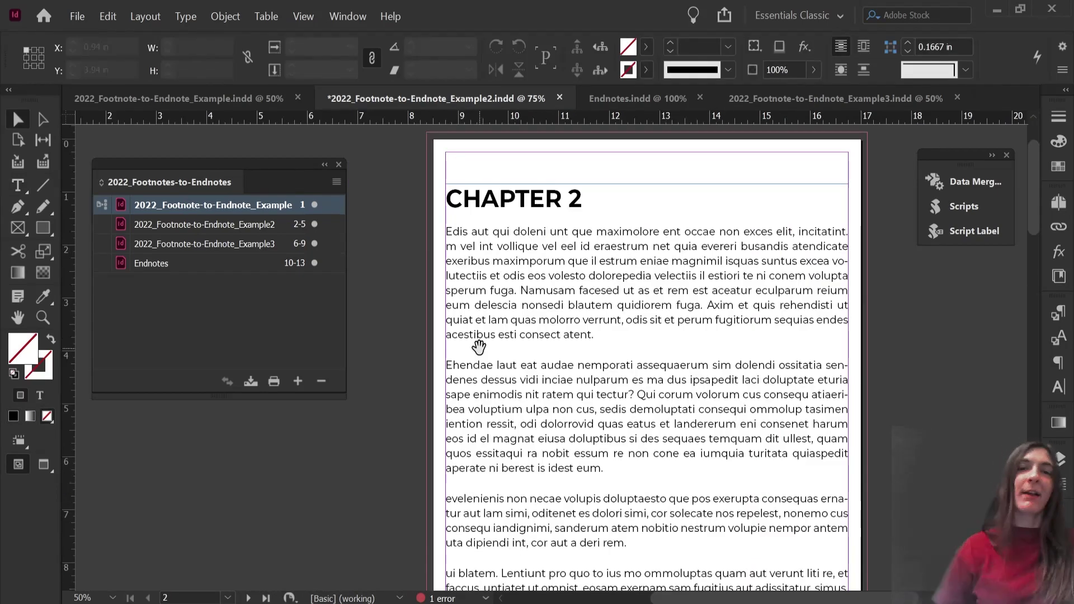